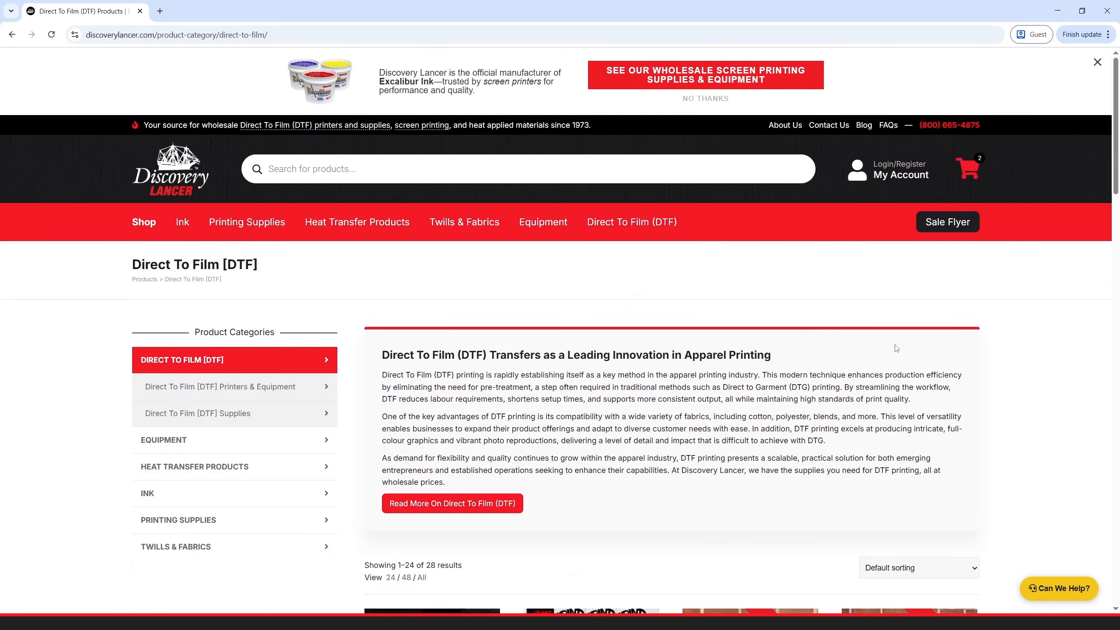
- Open the Direct To Film (DTF) Transfers product and review its printing requirements and sheet price table
scroll(820, 296, down, 5)
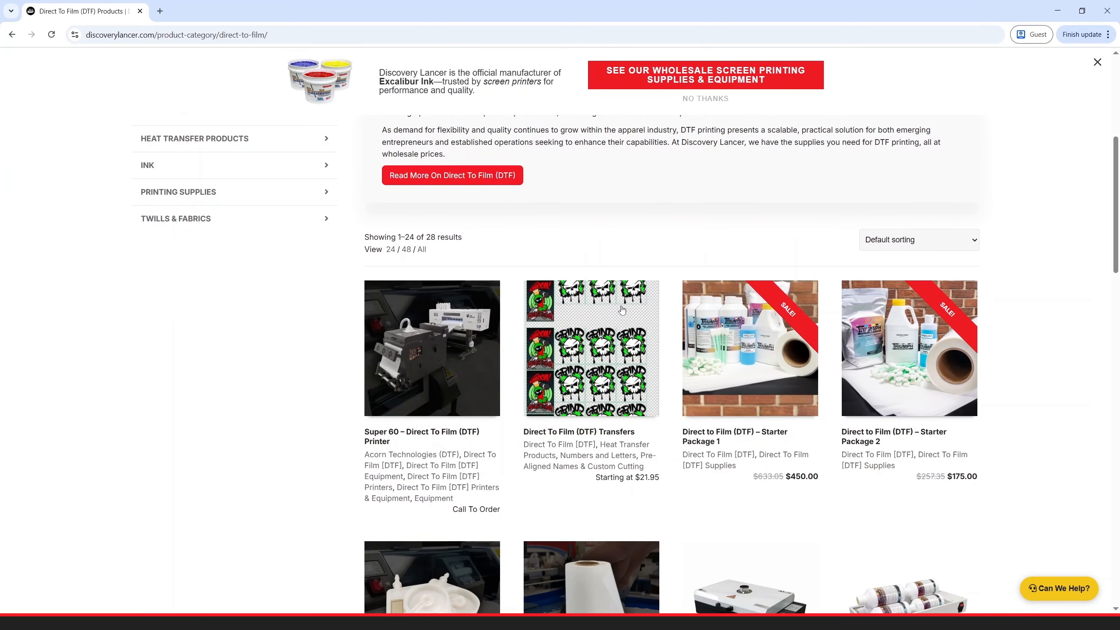
click(607, 435)
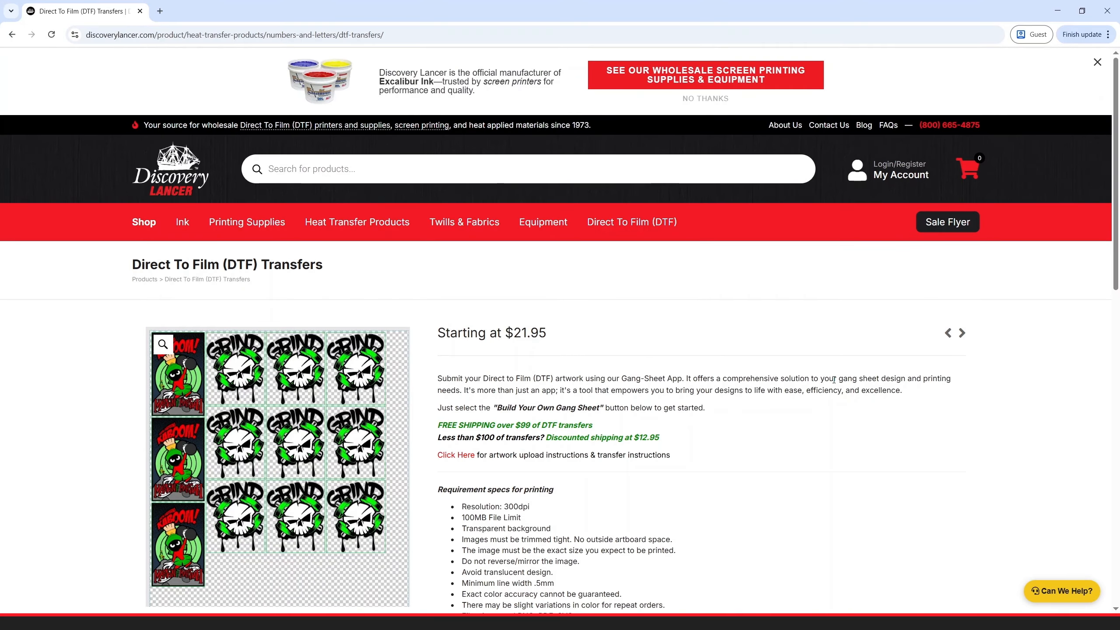
scroll(718, 334, down, 5)
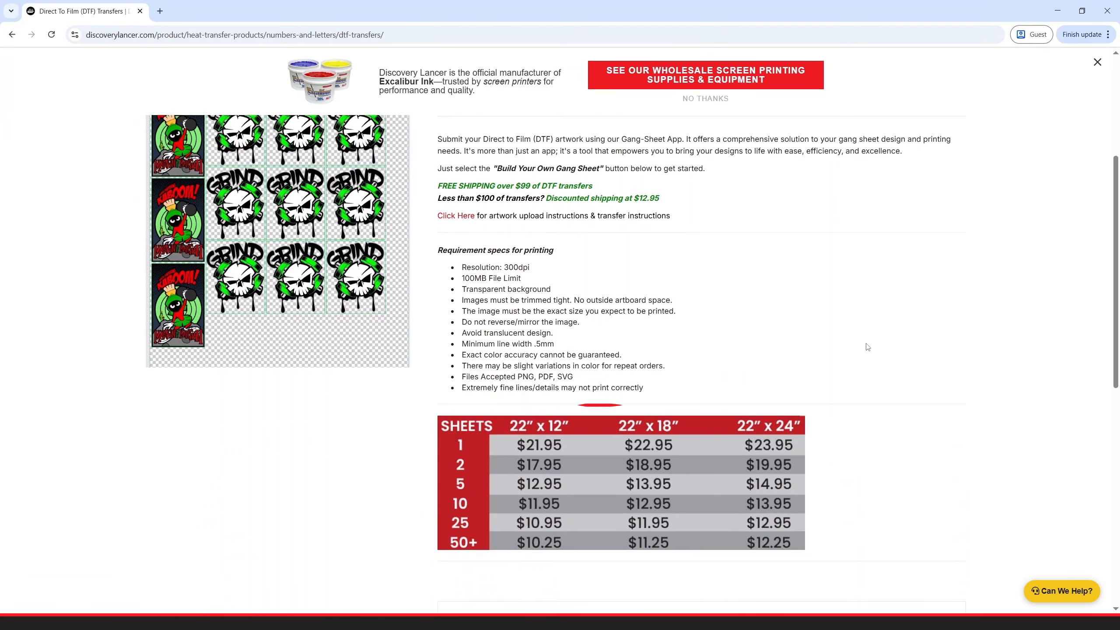
scroll(867, 348, down, 4)
scroll(894, 338, down, 1)
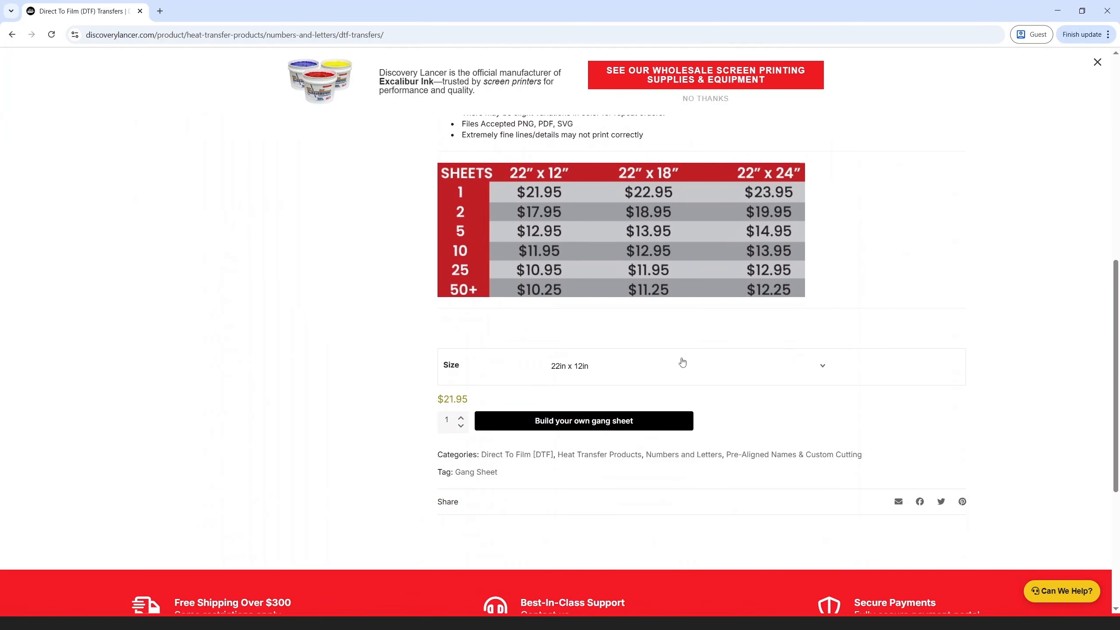
- Choose the 22in x 12in size and start a brand new gang sheet in the gang sheet builder
click(648, 371)
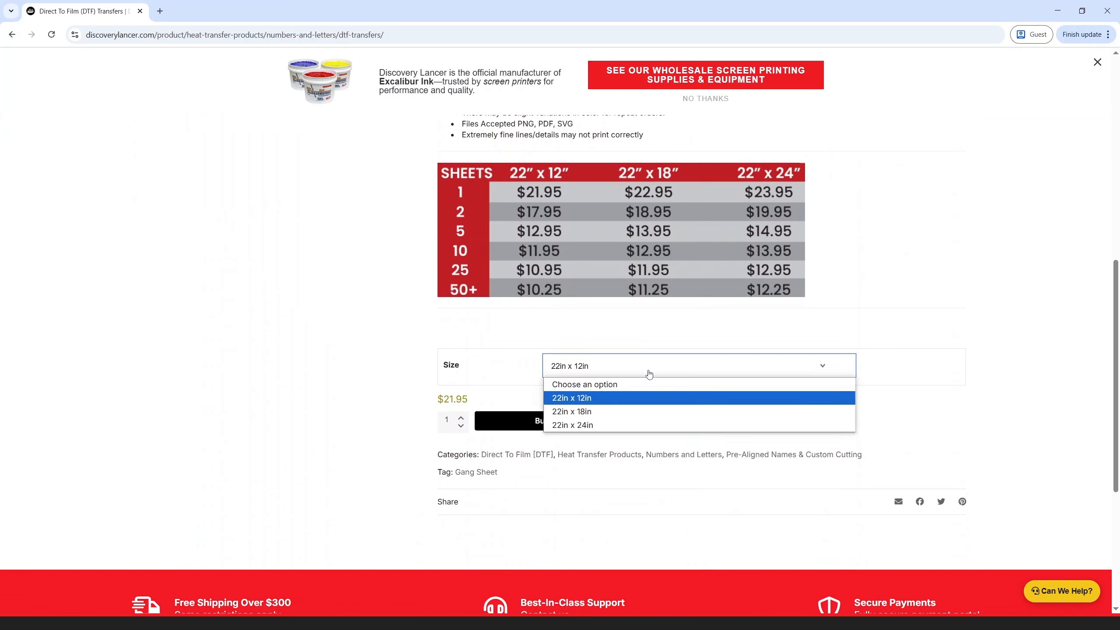
click(593, 402)
click(582, 424)
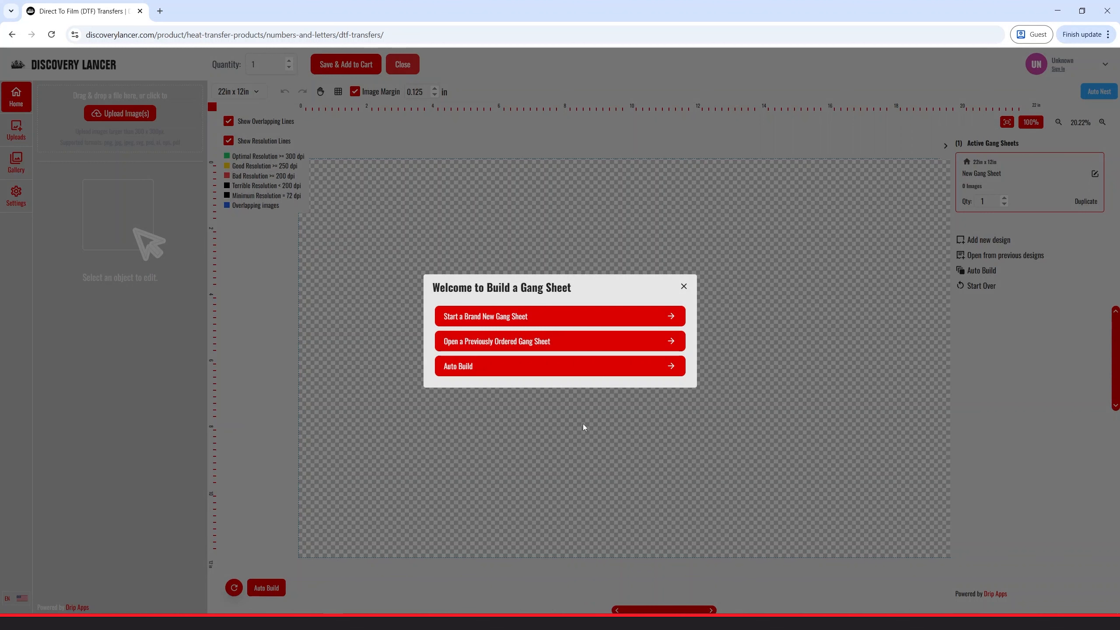
click(540, 318)
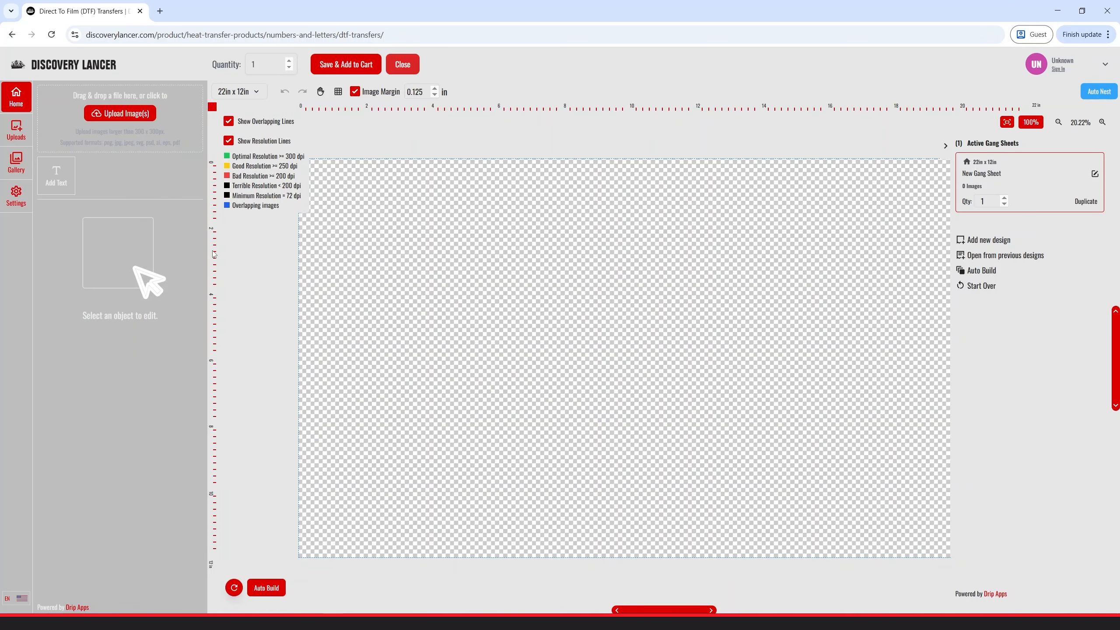
- Upload the BORN TO RIDE-01 artwork from the DTF Artwork folder
click(114, 117)
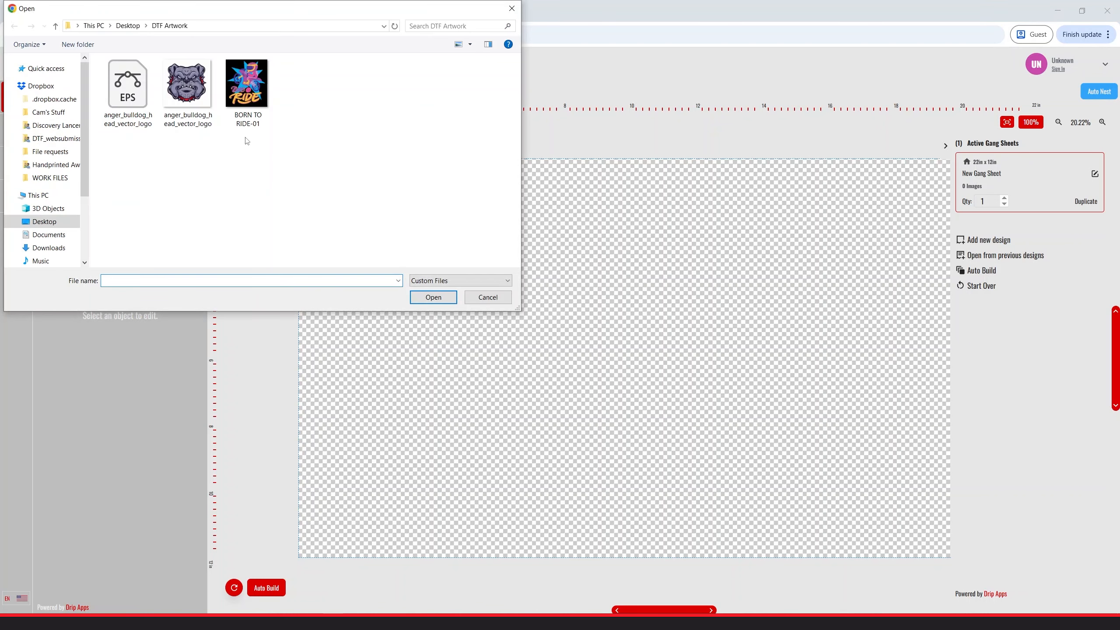
click(249, 108)
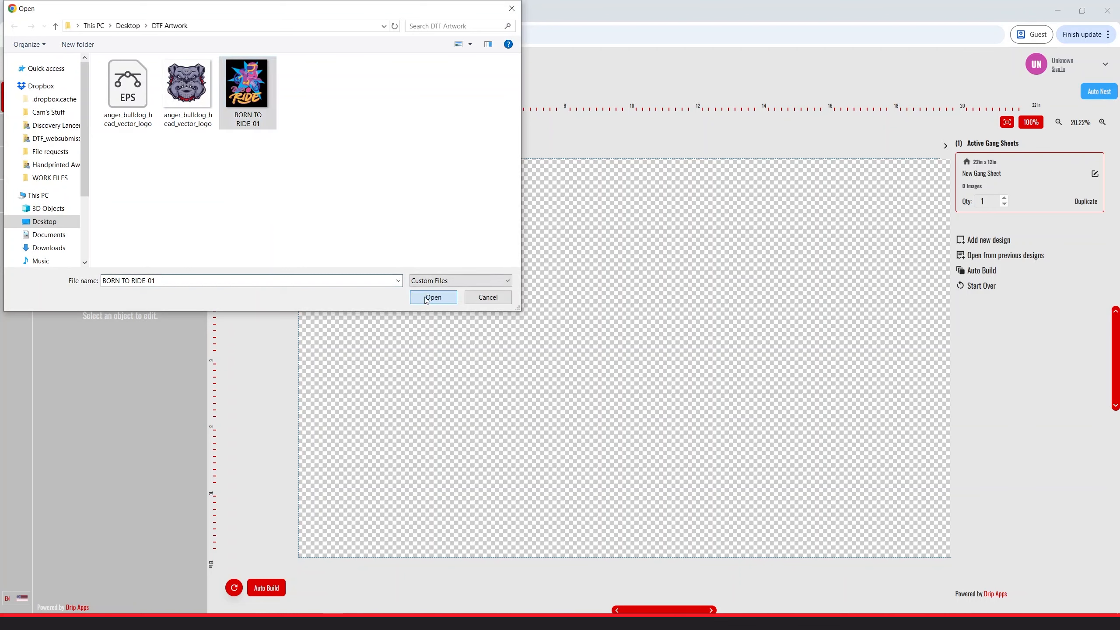
click(434, 297)
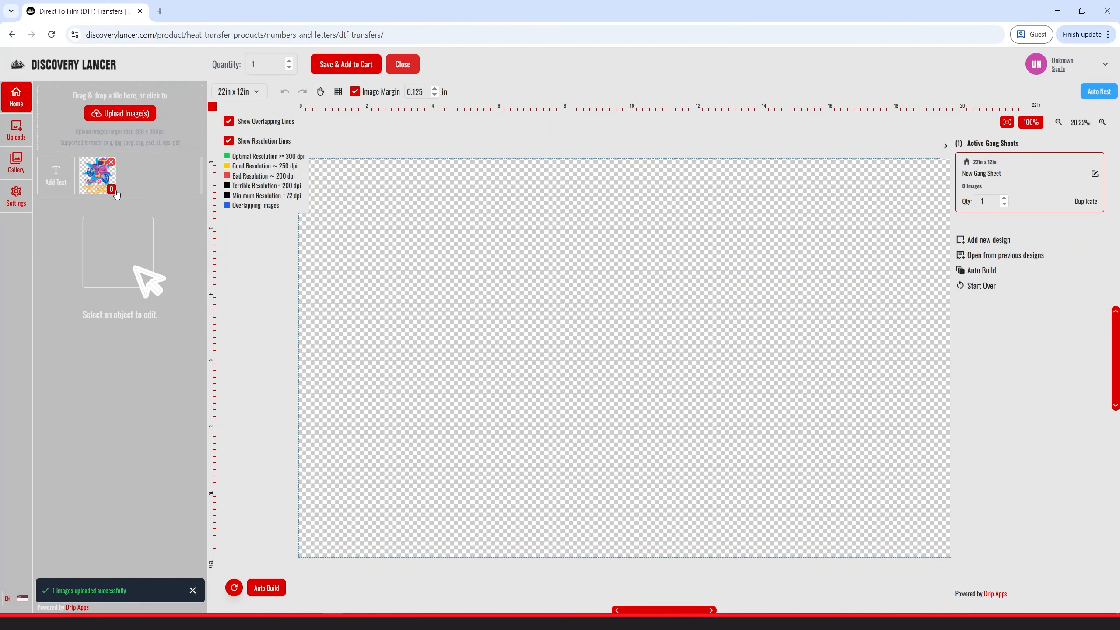
- Place five copies of the uploaded Born to Ride artwork on the gang sheet
click(100, 181)
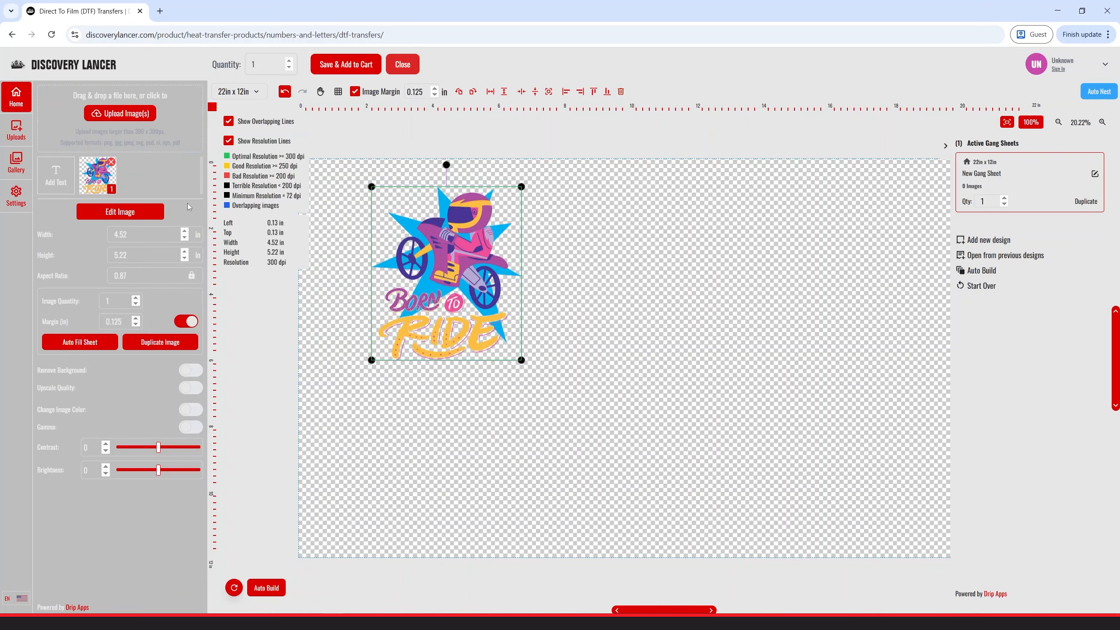
click(106, 177)
click(106, 177)
click(106, 177)
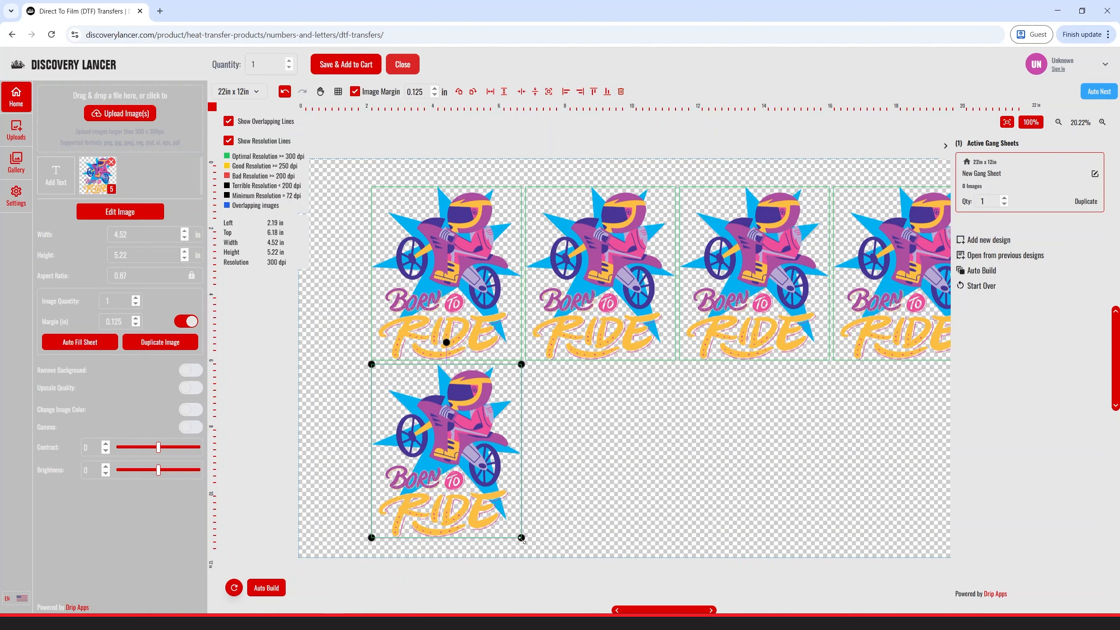
- Shrink the artwork copy in the second row to about 2.07 by 2.39 in, and copy and paste it once
drag(505, 517, 423, 423)
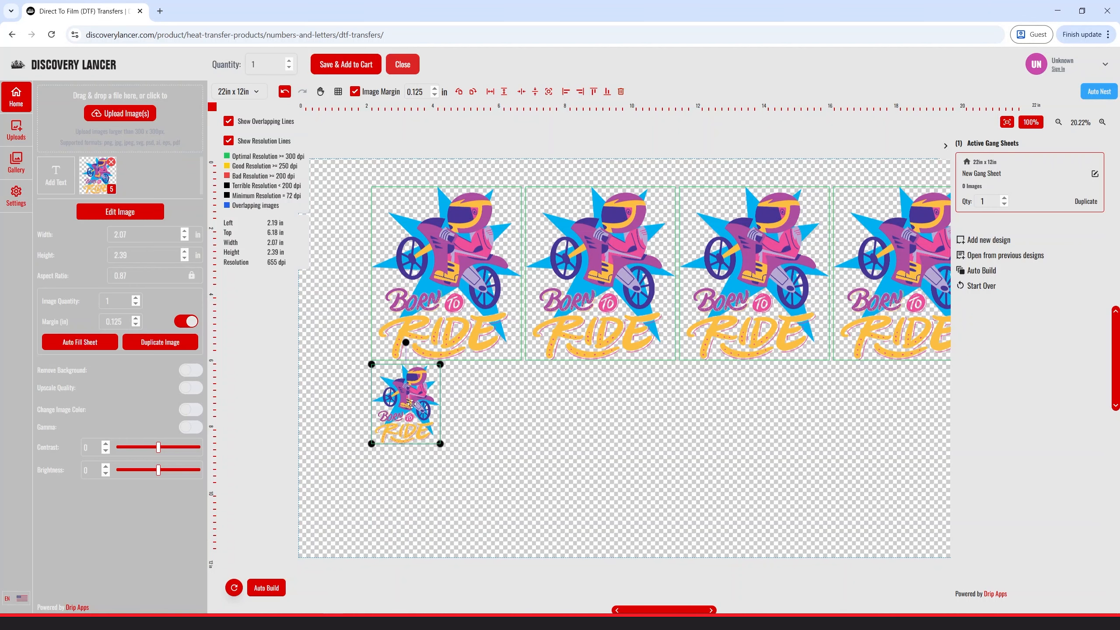
right_click(398, 379)
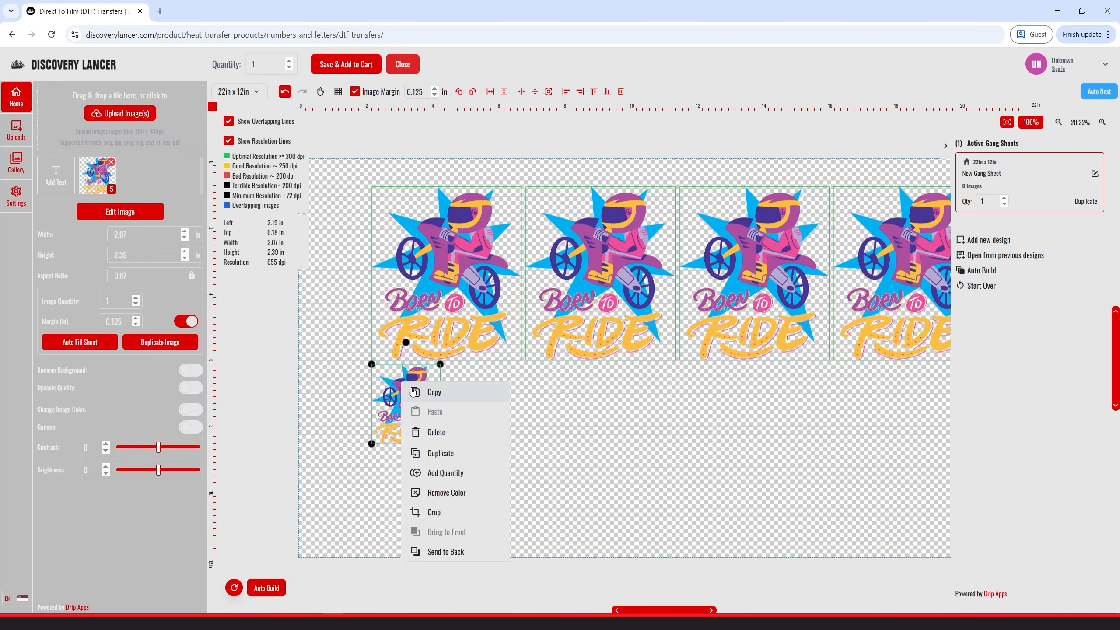
click(426, 395)
right_click(425, 397)
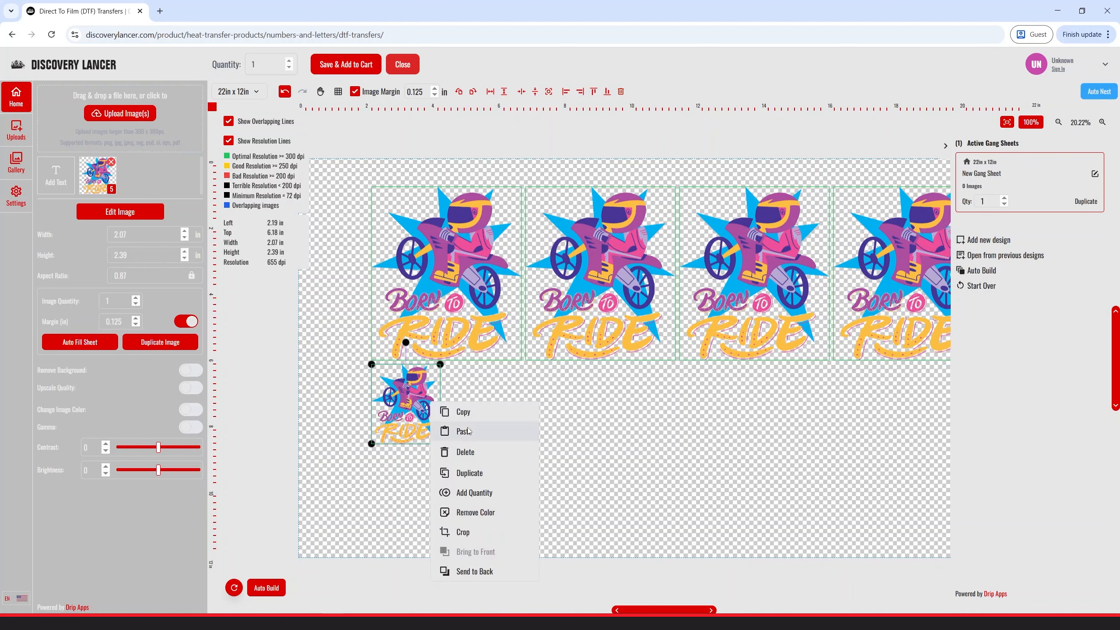
click(468, 430)
right_click(446, 411)
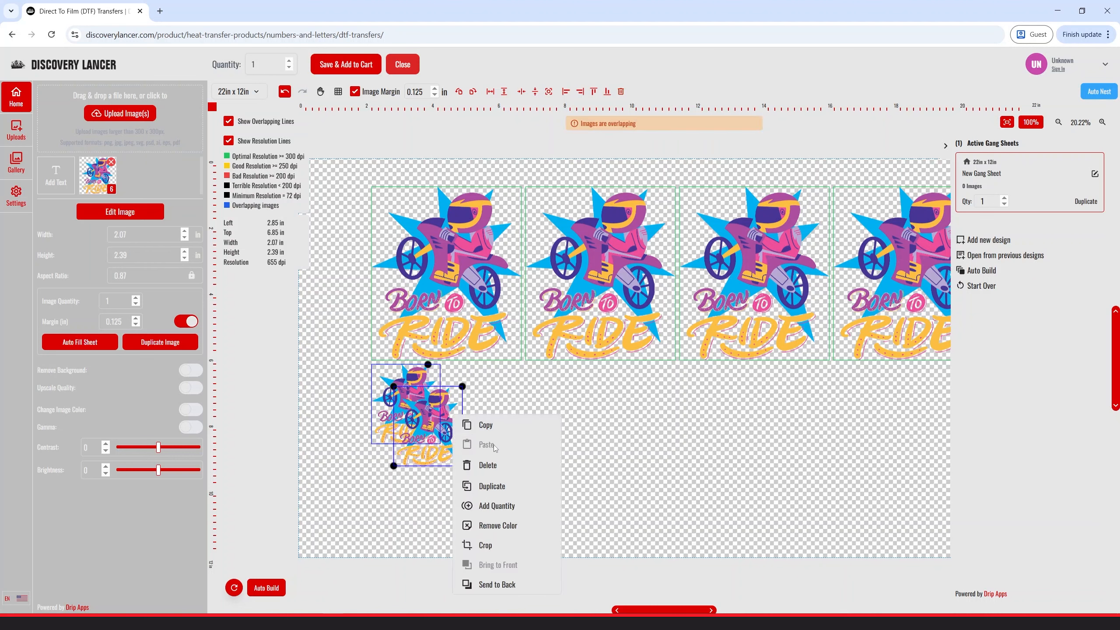
click(624, 424)
click(455, 414)
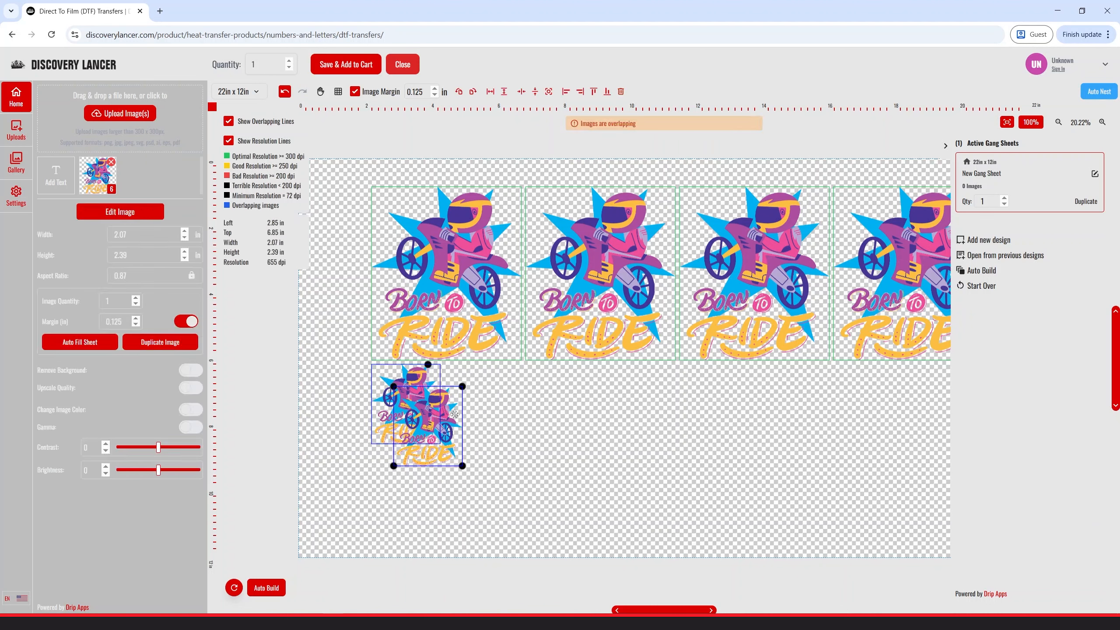
right_click(455, 415)
click(545, 398)
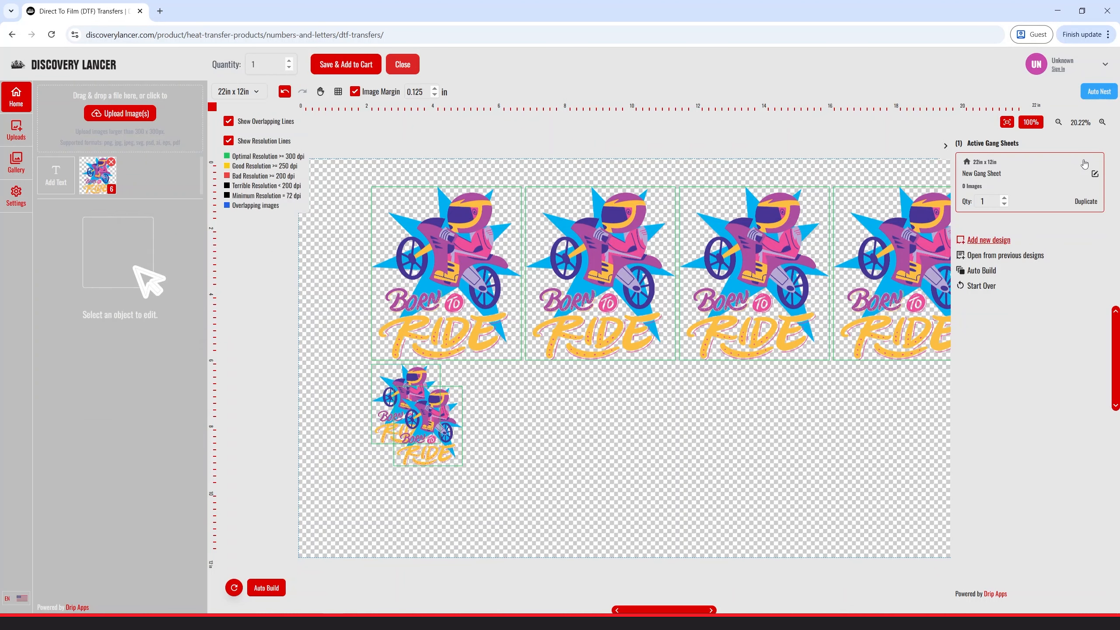
- Auto-nest the images, then add three more full-size copies of the artwork and auto-nest the sheet again
click(1098, 92)
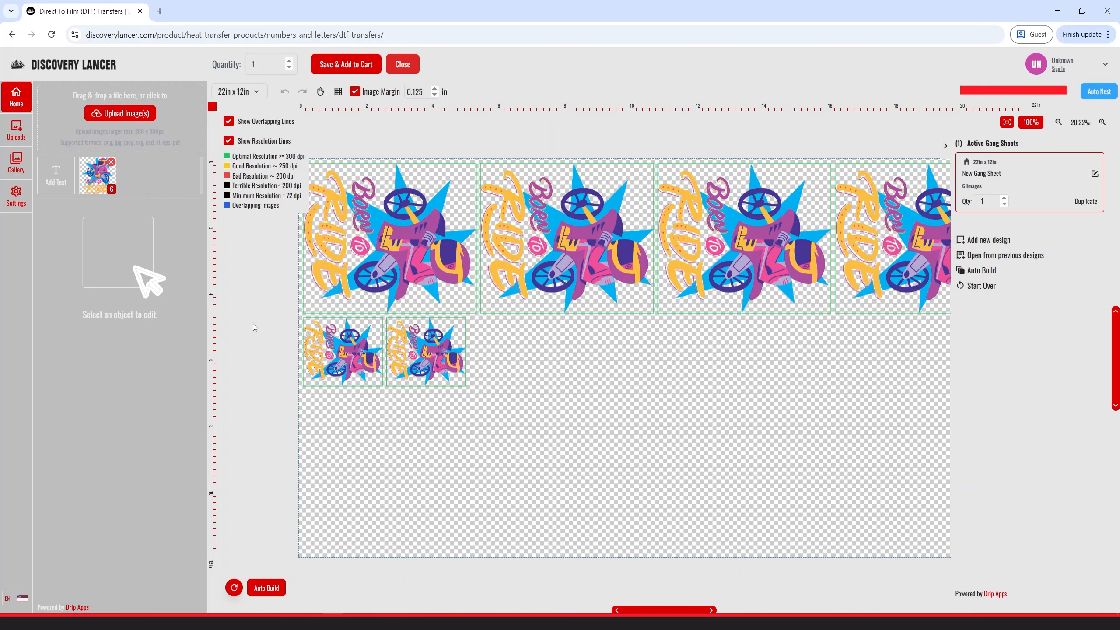
click(100, 186)
click(100, 186)
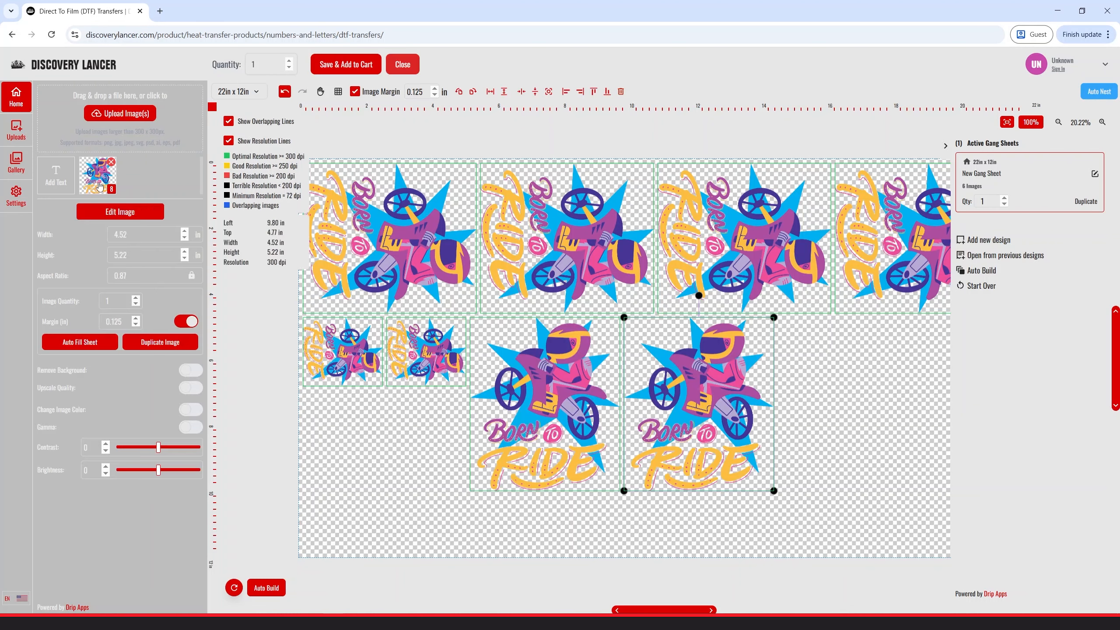
click(100, 187)
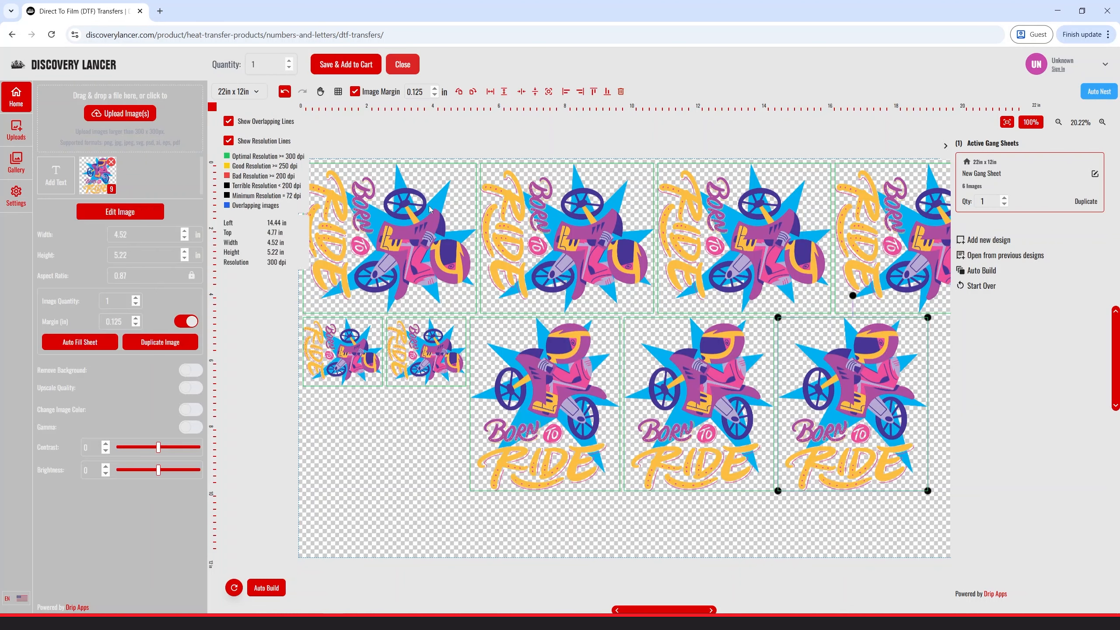
click(1107, 93)
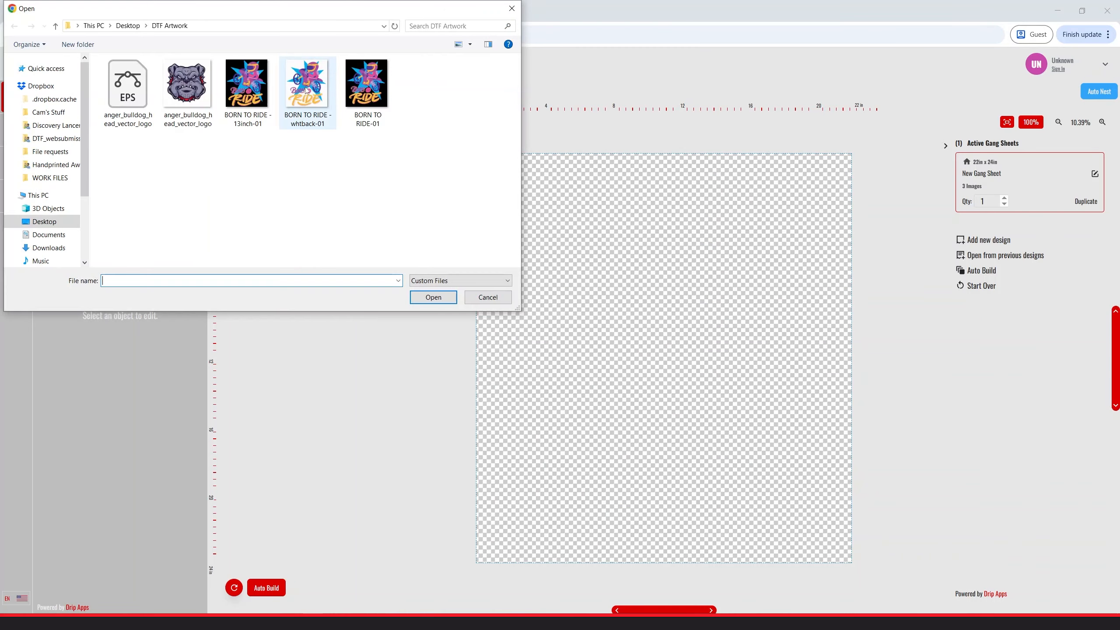
- Upload the BORN TO RIDE - whtback-01 artwork and remove its detected background
click(304, 87)
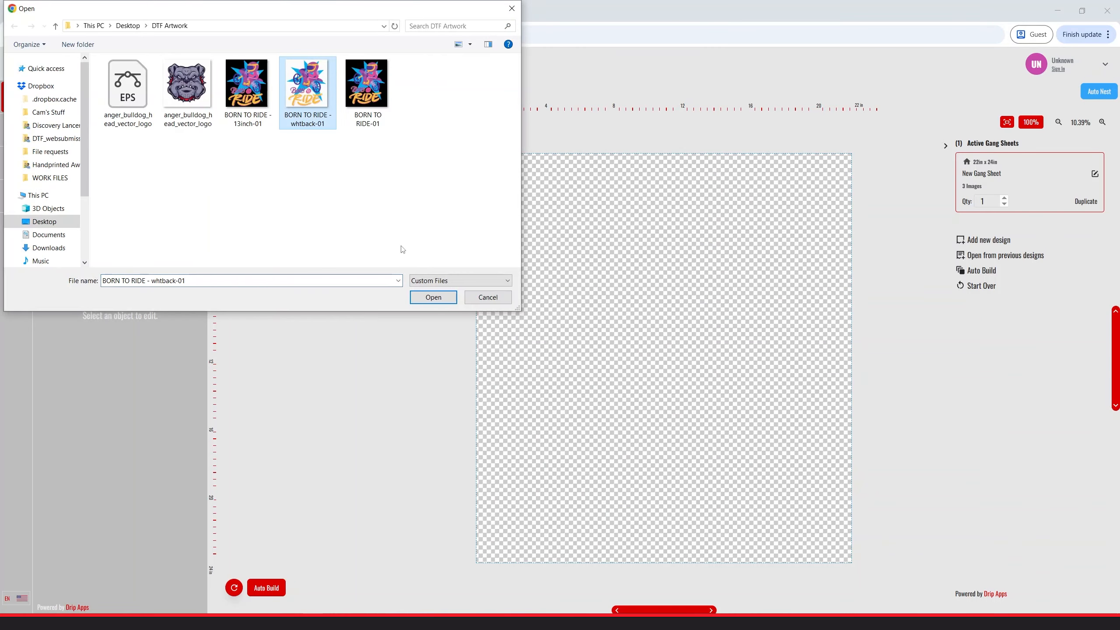
click(433, 297)
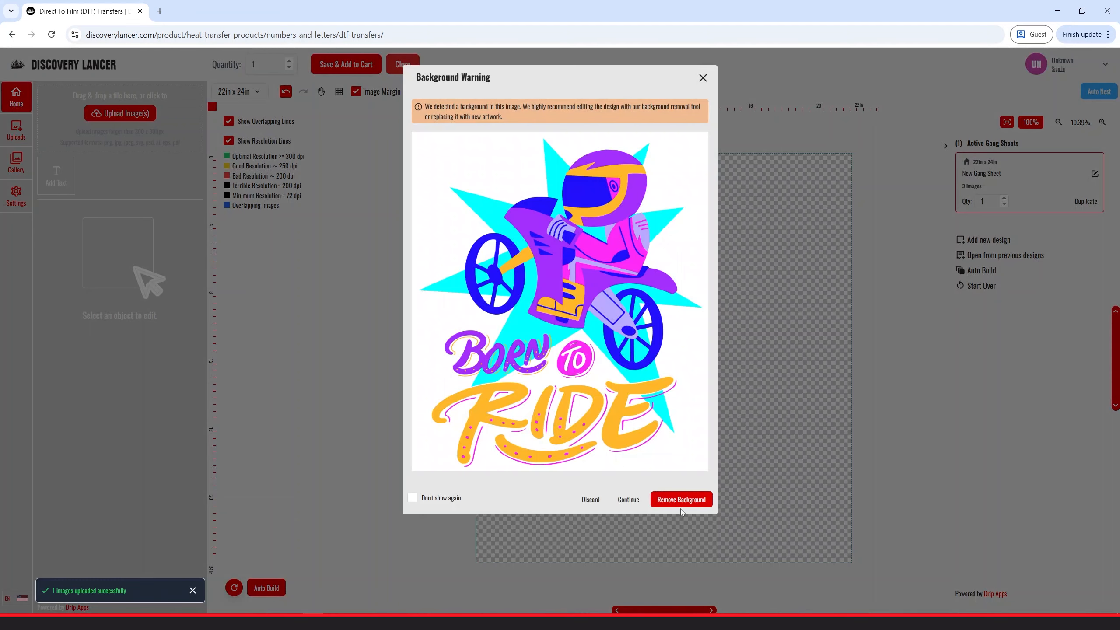
click(672, 502)
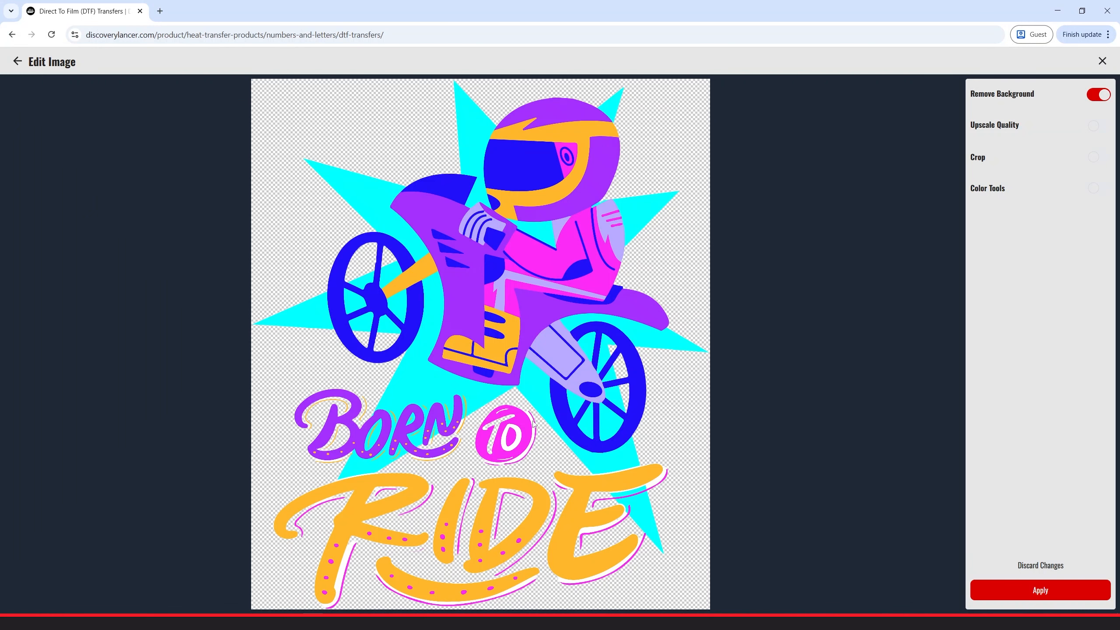
- Remove the white #ffffff color sampled from the artwork's TO lettering using the color tools, and apply the image edits
click(1093, 191)
click(1010, 227)
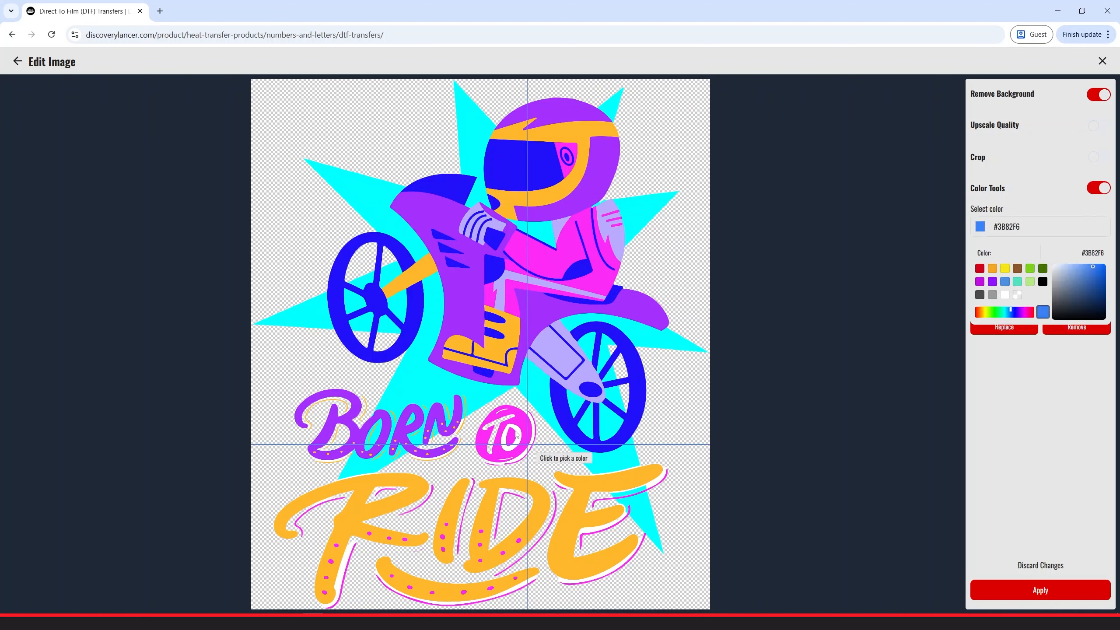
click(516, 448)
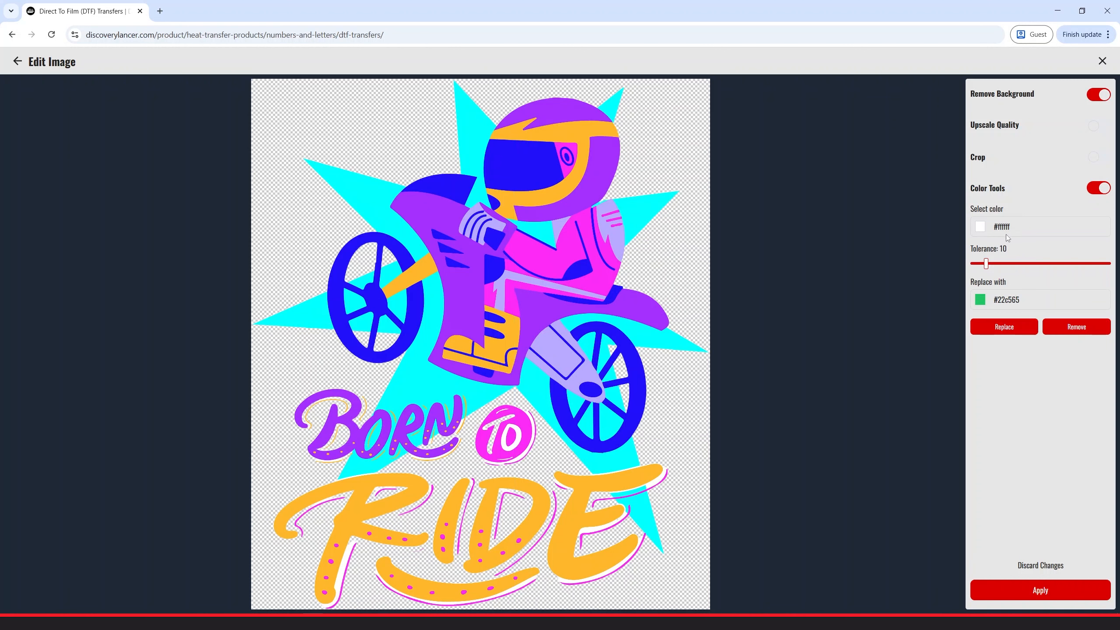
click(1077, 328)
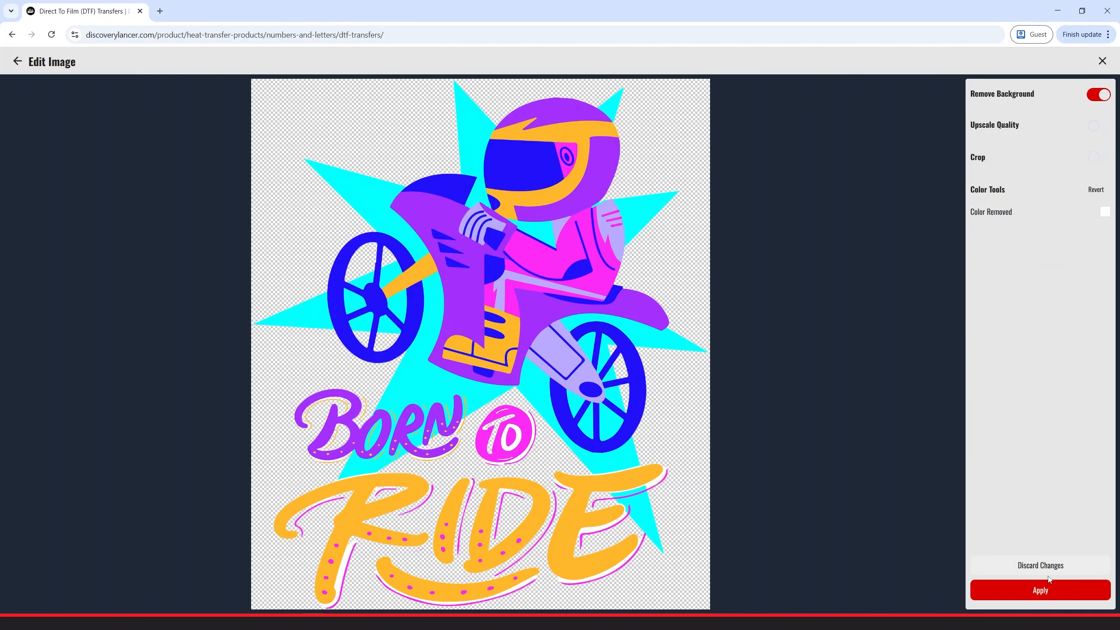
click(1051, 589)
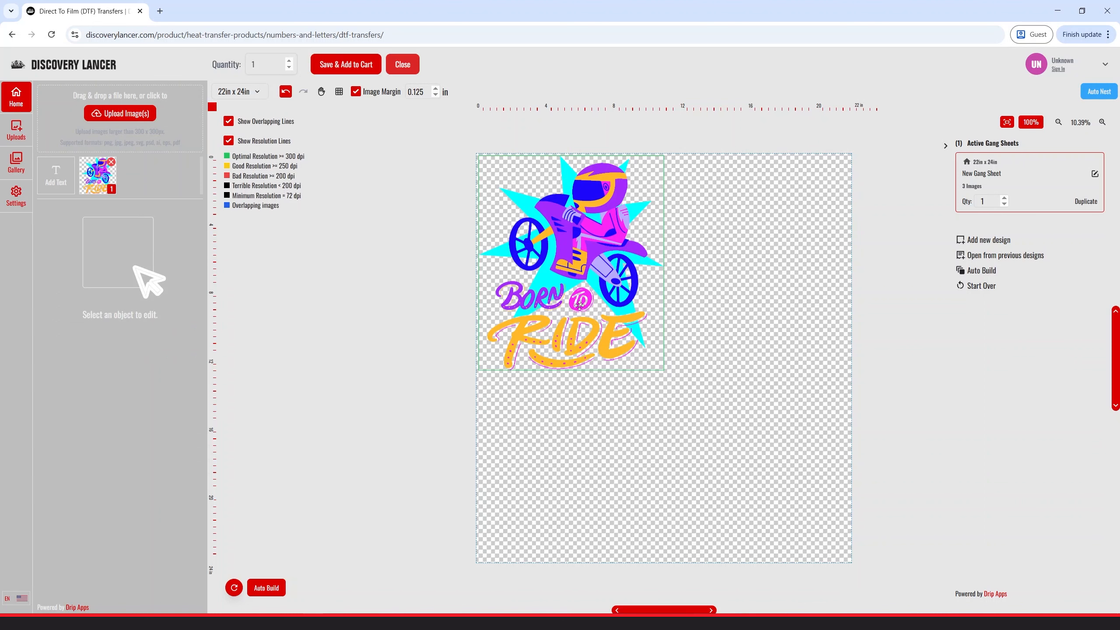
- Add two more copies of the edited artwork to the 22in x 24in sheet and auto-nest them
click(594, 312)
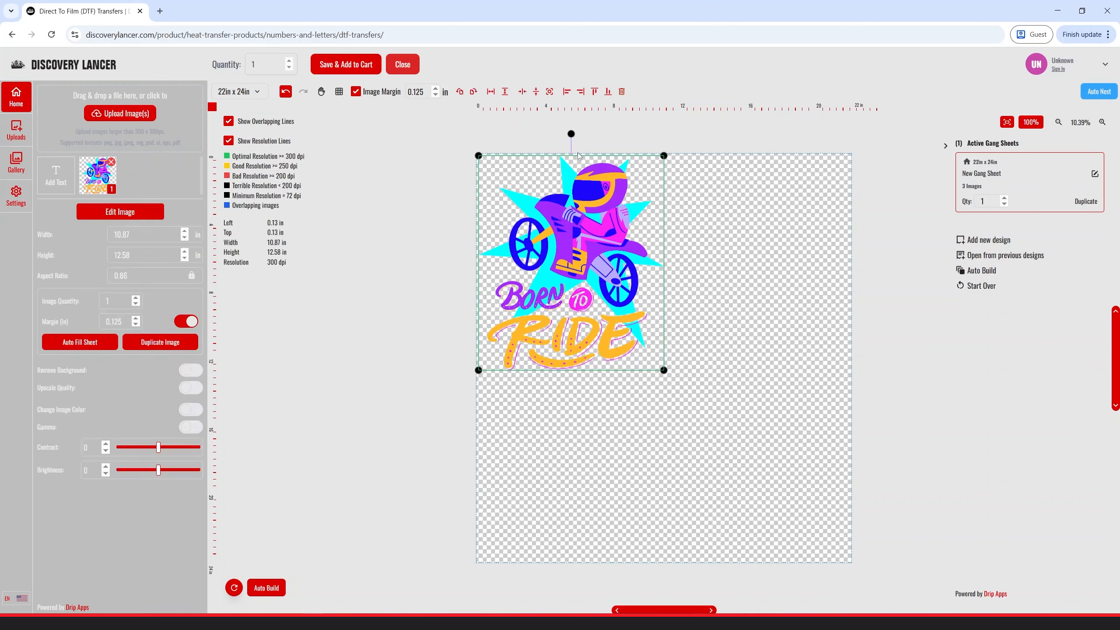
click(100, 174)
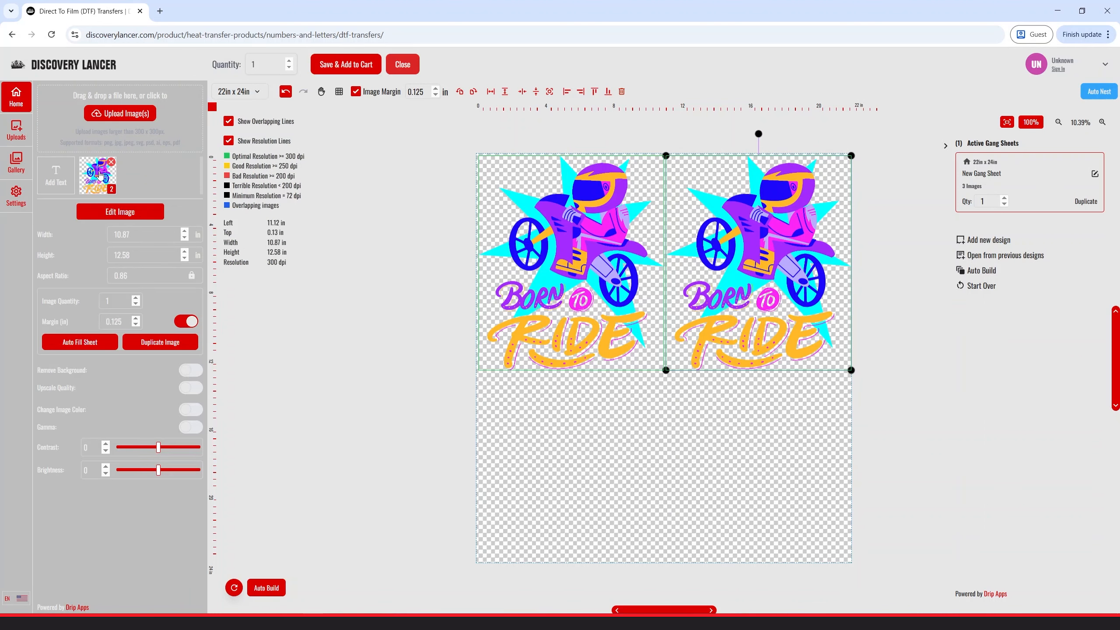
click(101, 174)
click(1084, 94)
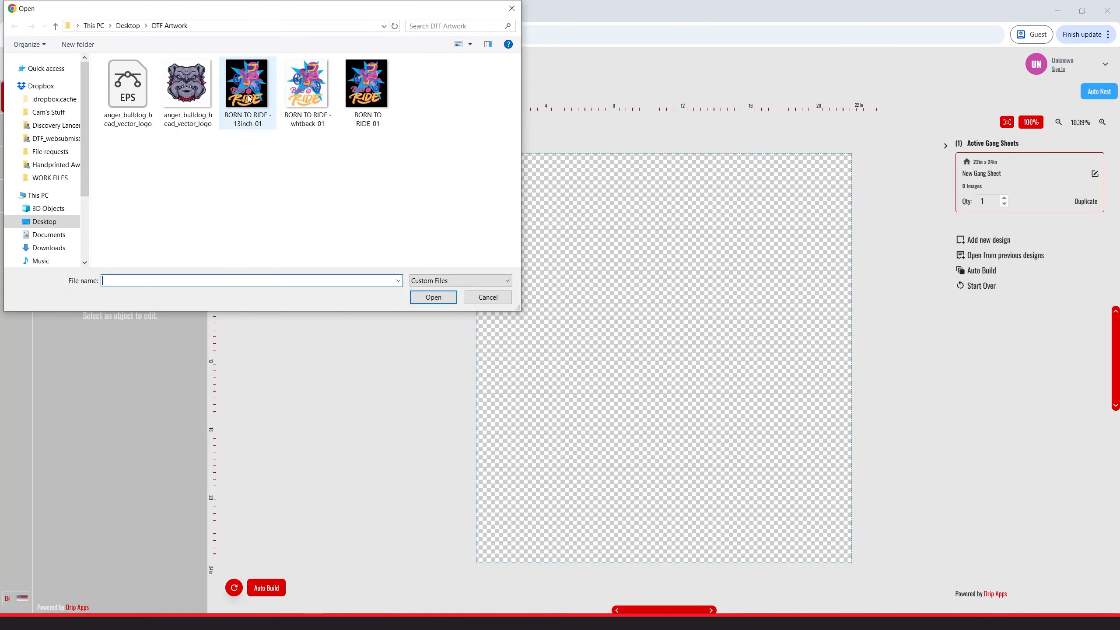
- Upload the BORN TO RIDE - 13inch-01 artwork and place one copy on the empty 22in x 24in sheet
click(247, 89)
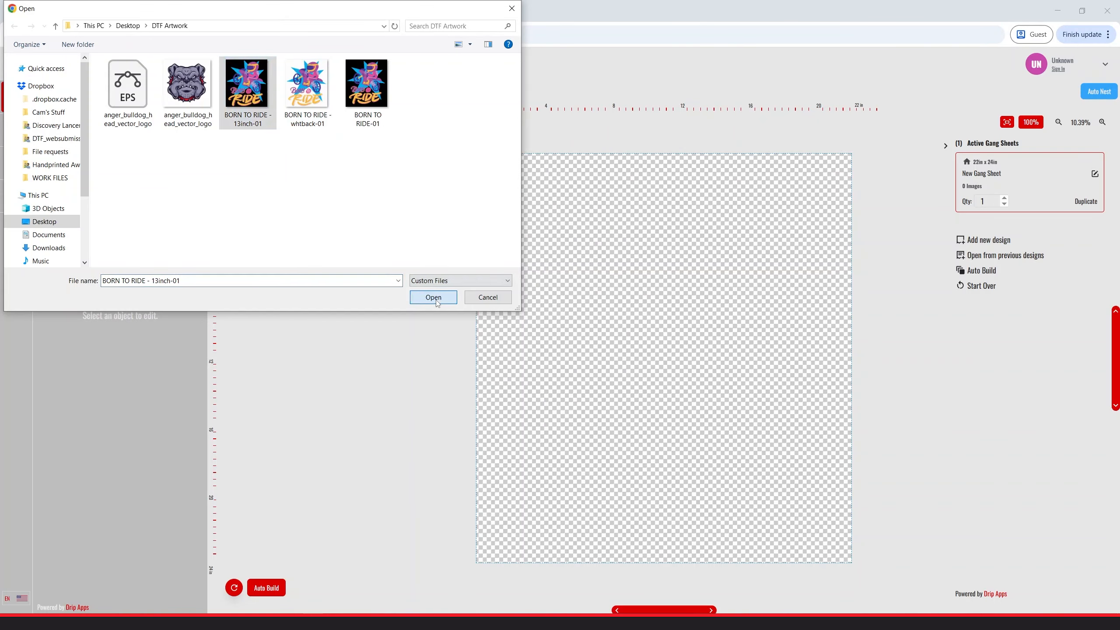
click(434, 297)
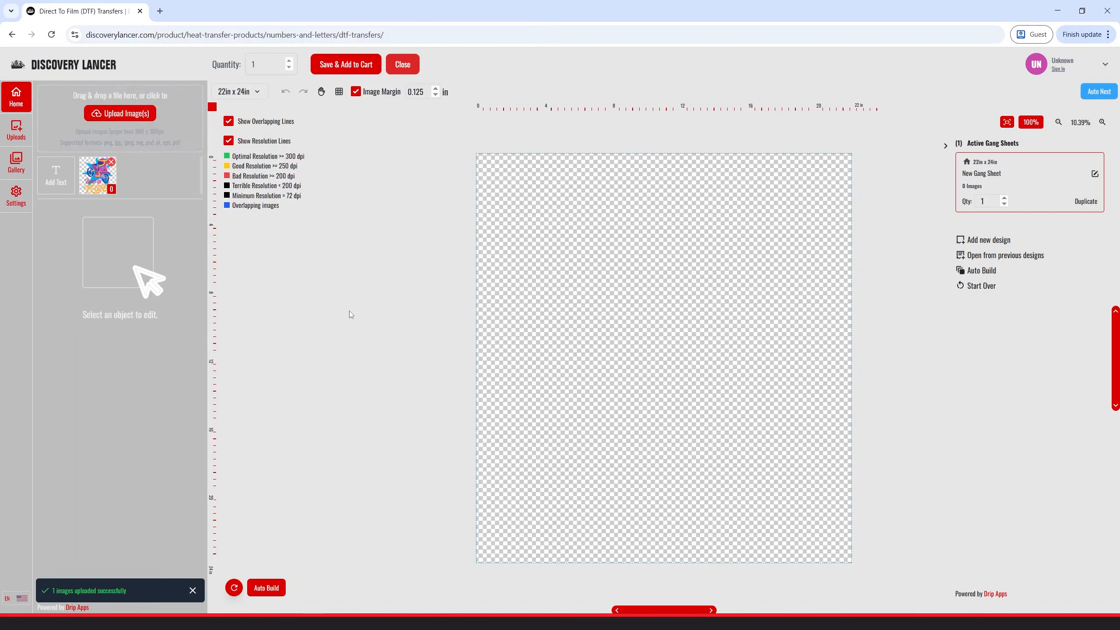
click(97, 186)
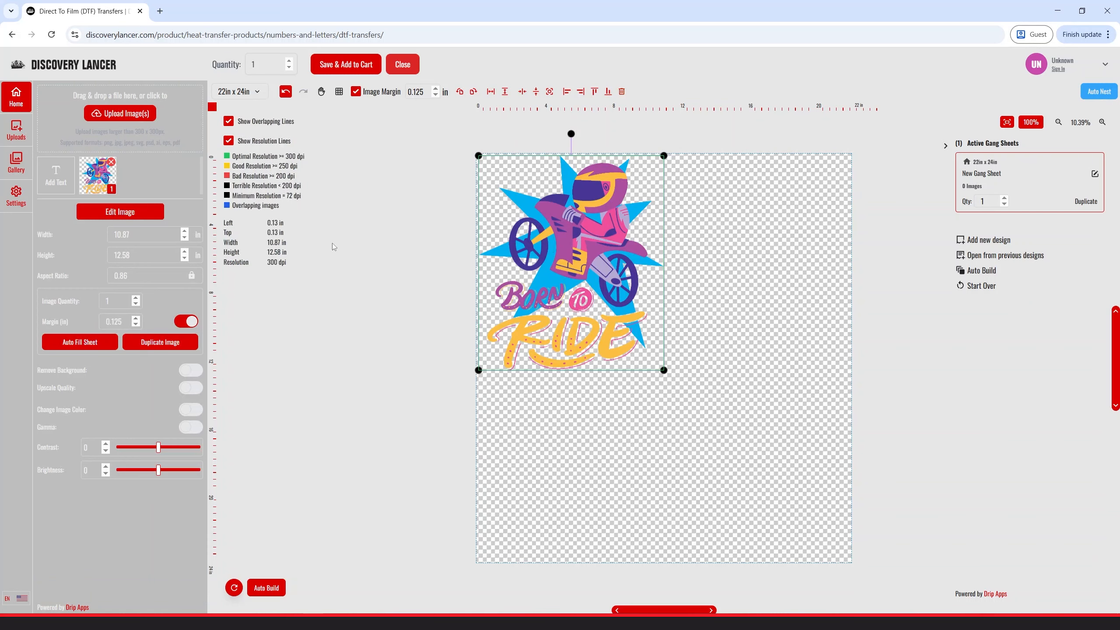
- Replace the star's sampled blue #00b0f0 with green #7ED321 using the color tools, and apply the image edits
click(120, 212)
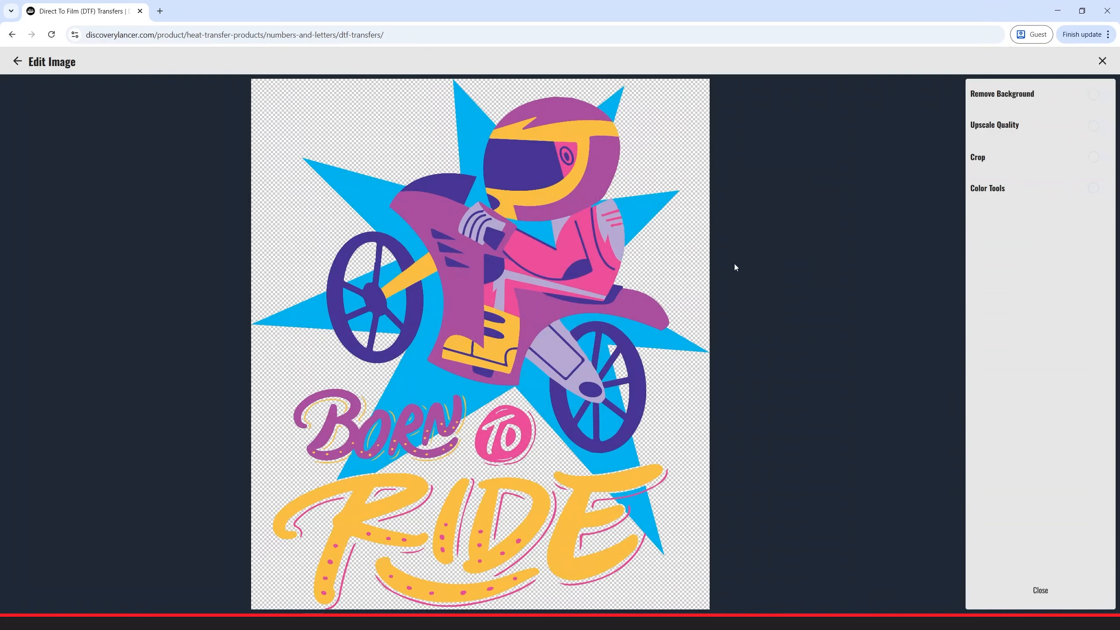
click(1093, 194)
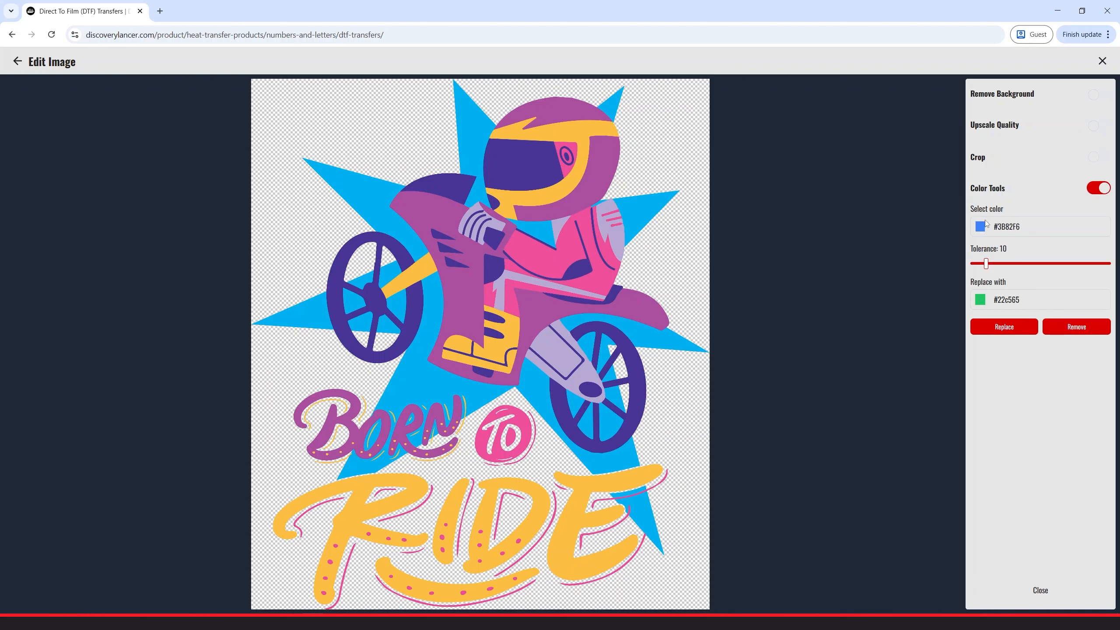
click(1000, 227)
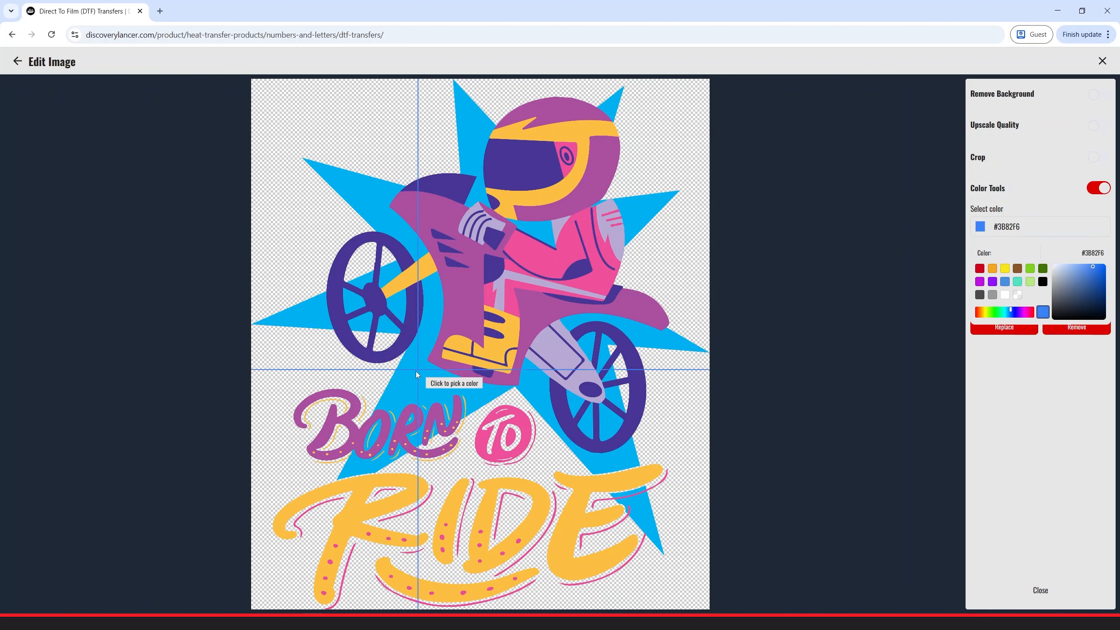
click(375, 197)
click(1003, 302)
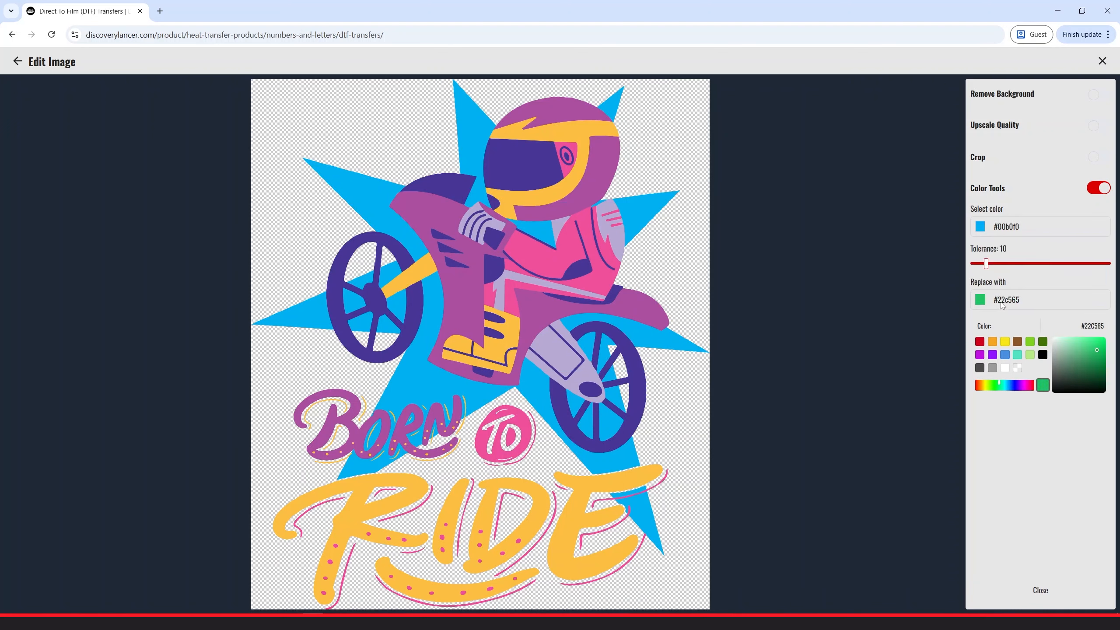
click(1031, 343)
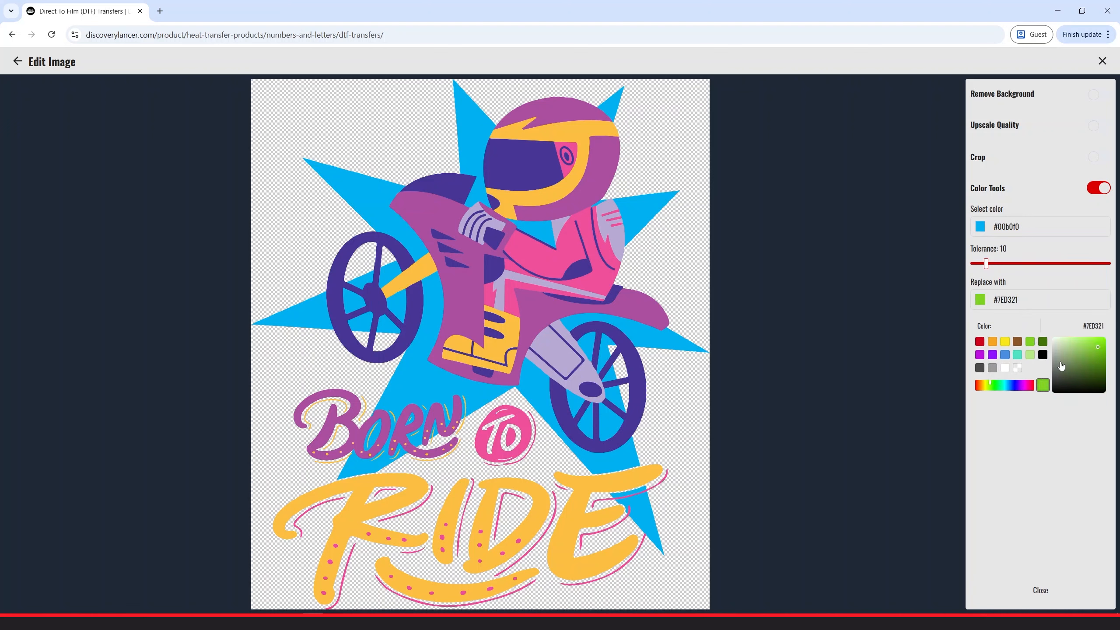
click(1039, 462)
click(1005, 327)
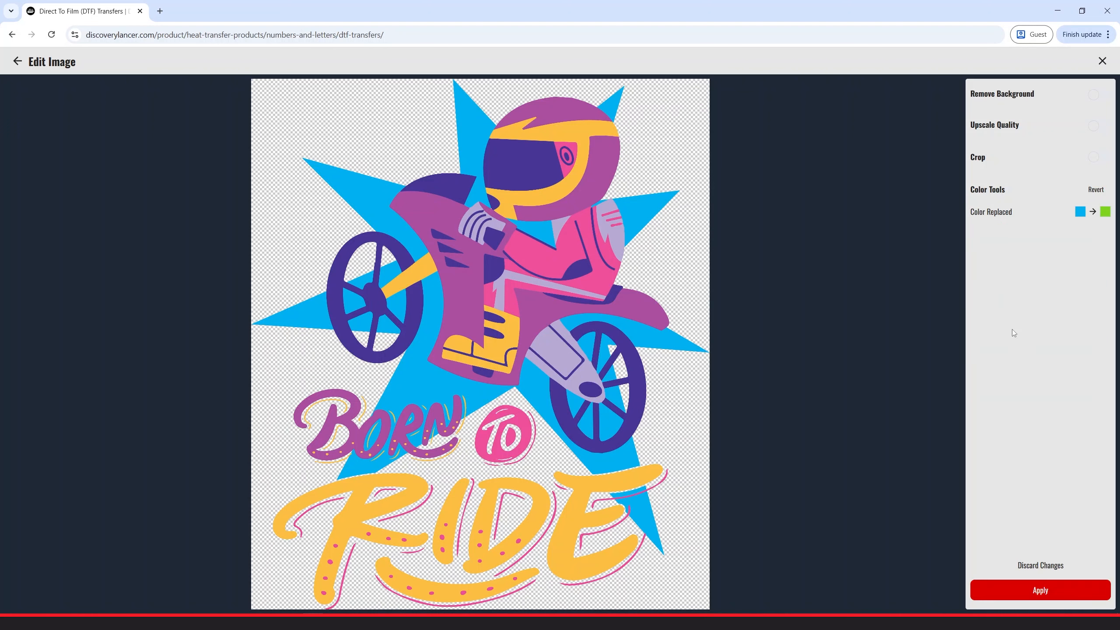
click(1040, 590)
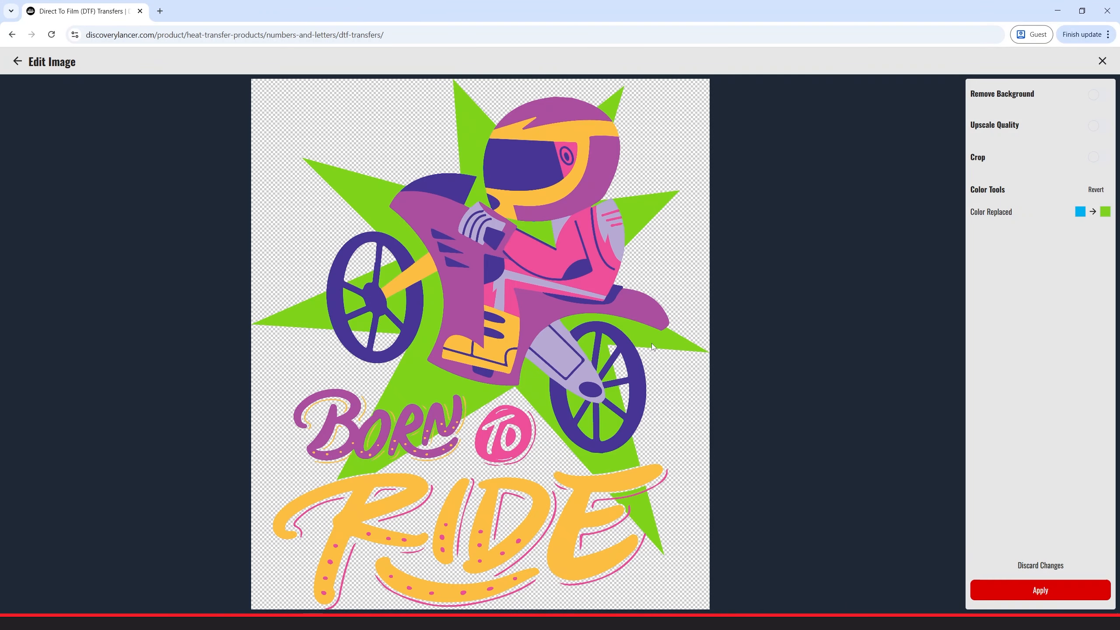
click(1022, 593)
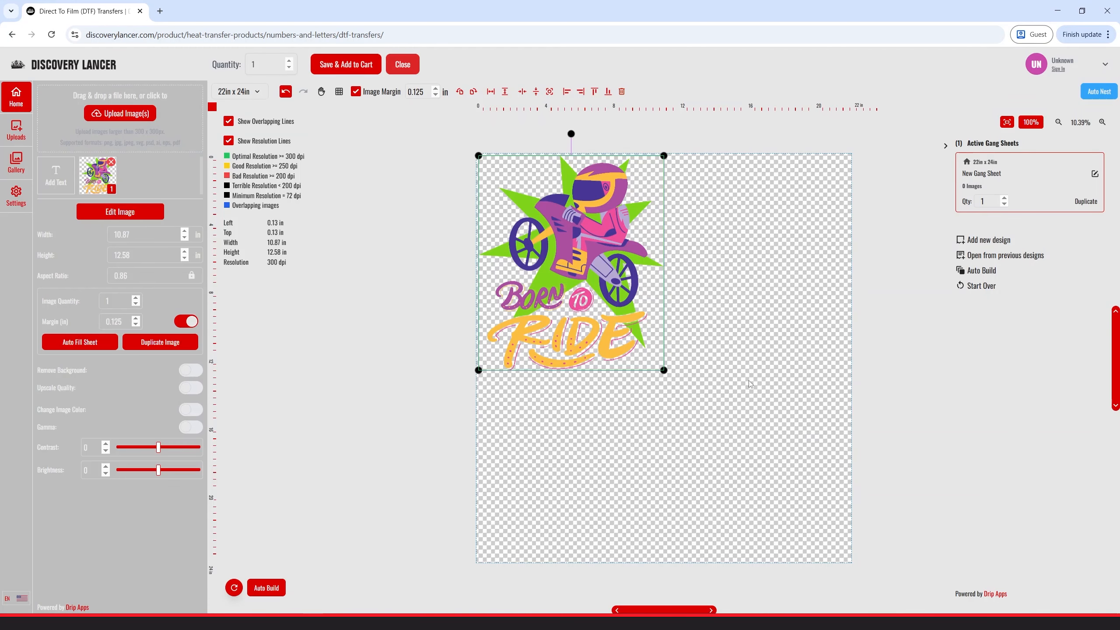
click(771, 385)
click(587, 276)
click(105, 176)
click(105, 177)
drag(806, 437, 616, 331)
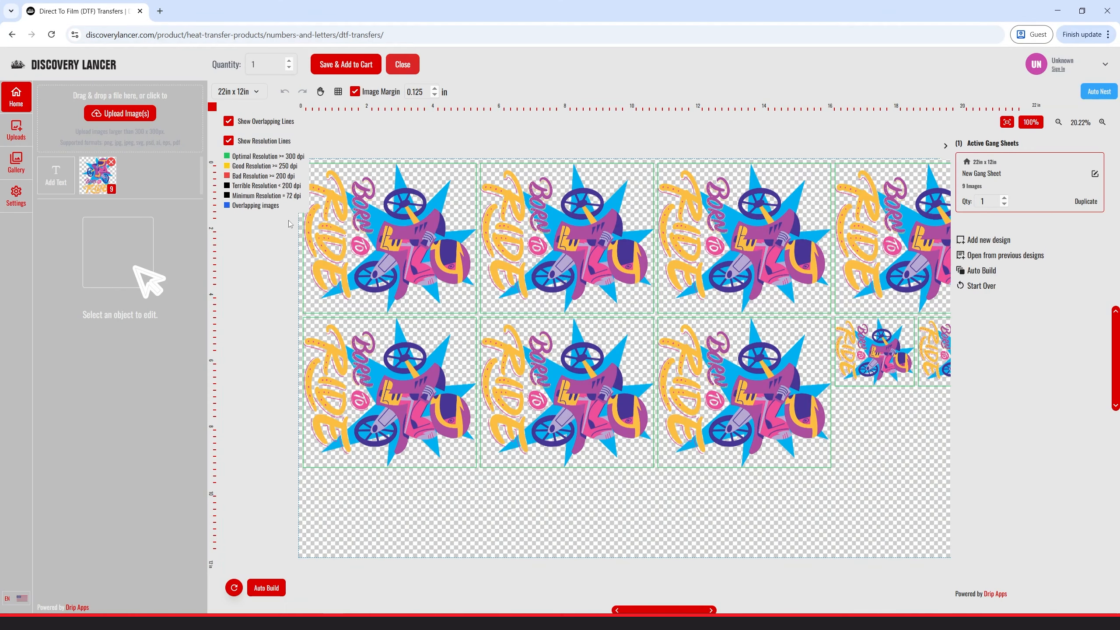
- Save the 22in x 12in gang sheet under the design name Born to Ride and add it to the cart, exiting the builder
click(356, 67)
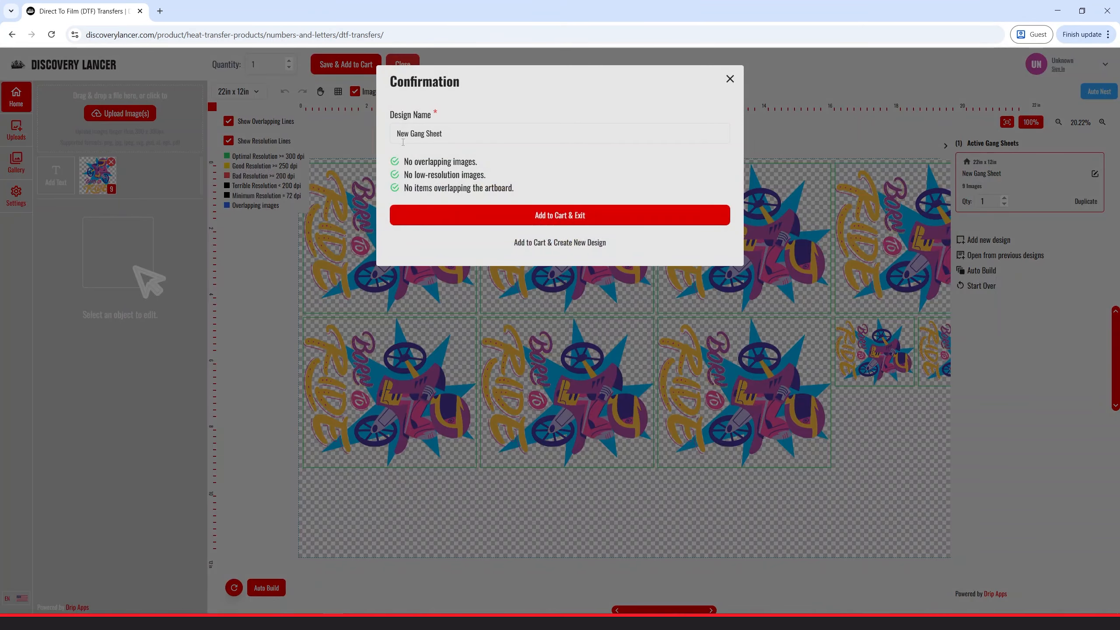
drag(446, 133, 369, 120)
text(Born to Ride)
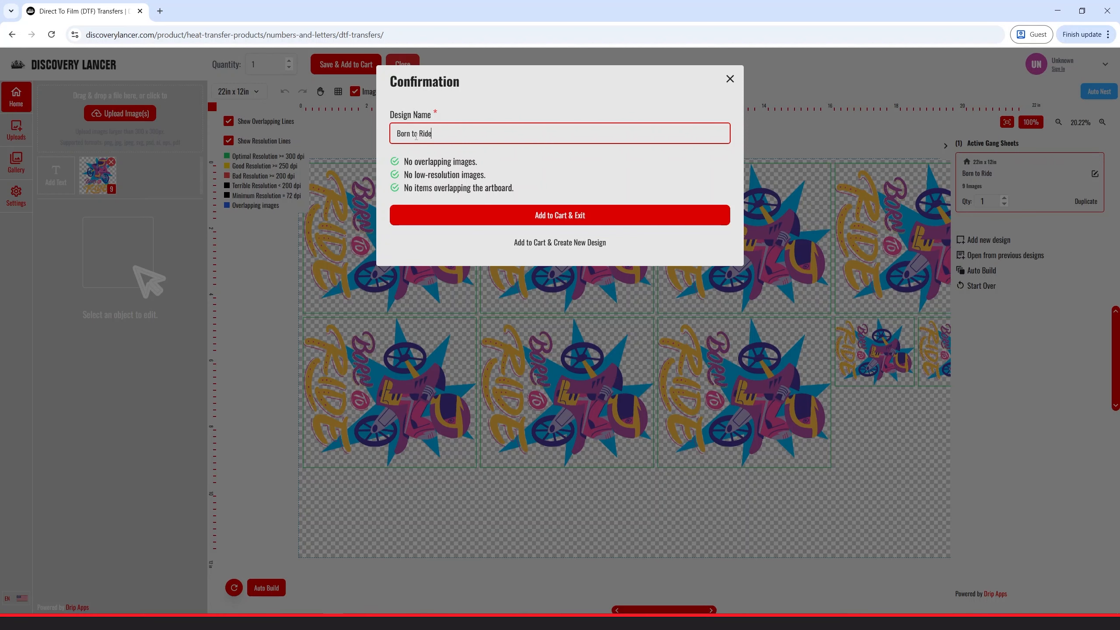
click(558, 215)
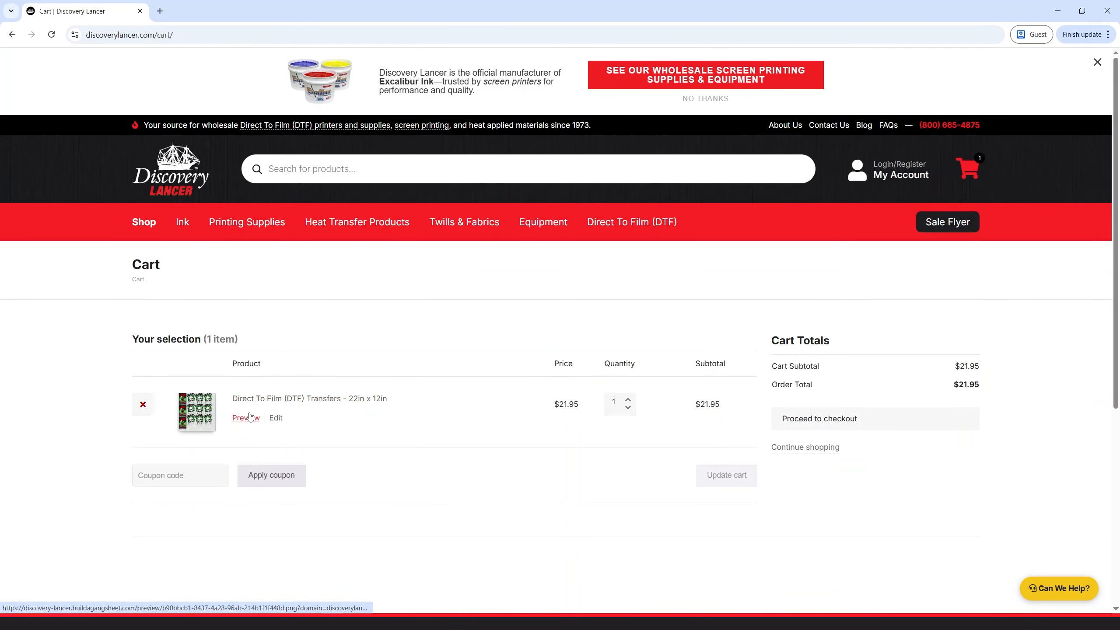
- Preview the 22in x 12in DTF transfer sheet in the cart, set its quantity to 5, and update the cart
click(245, 417)
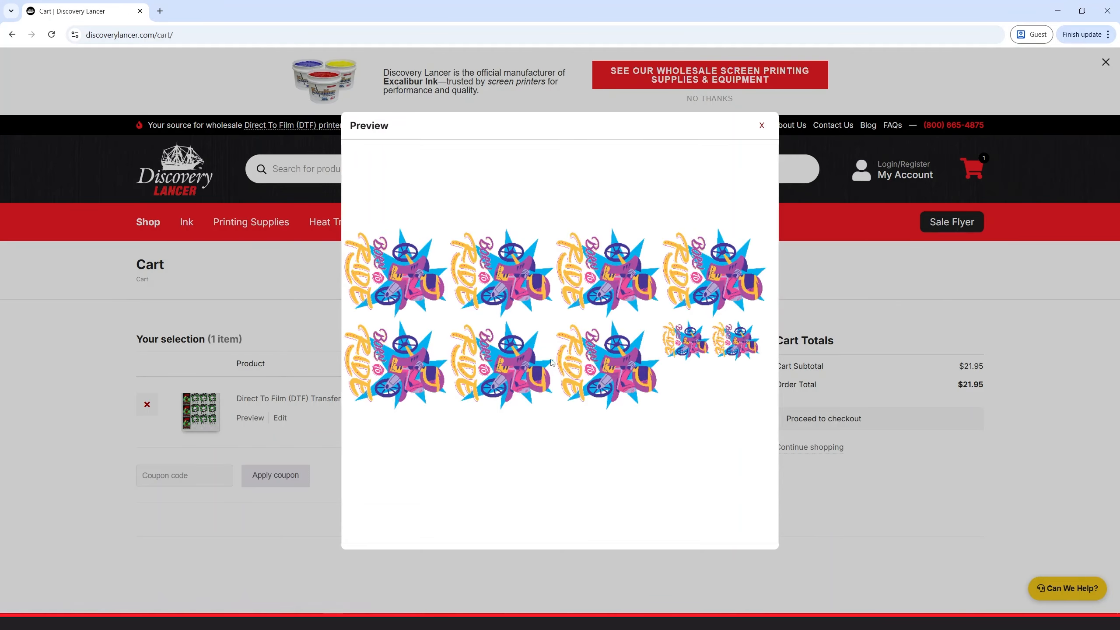
click(760, 126)
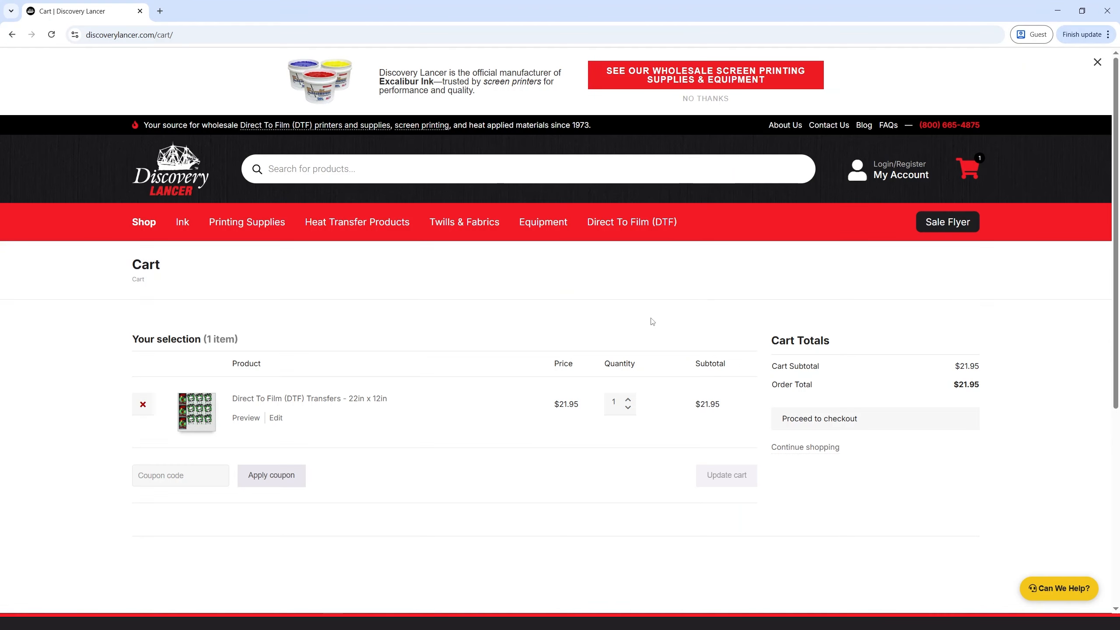
click(627, 400)
click(628, 399)
click(628, 399)
click(628, 400)
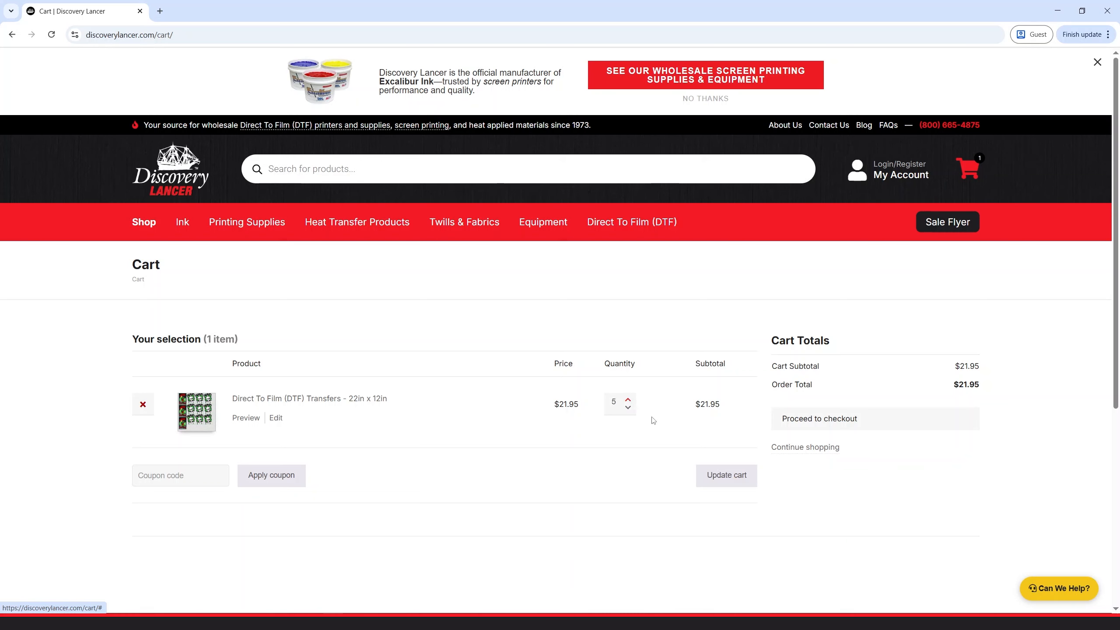
click(725, 475)
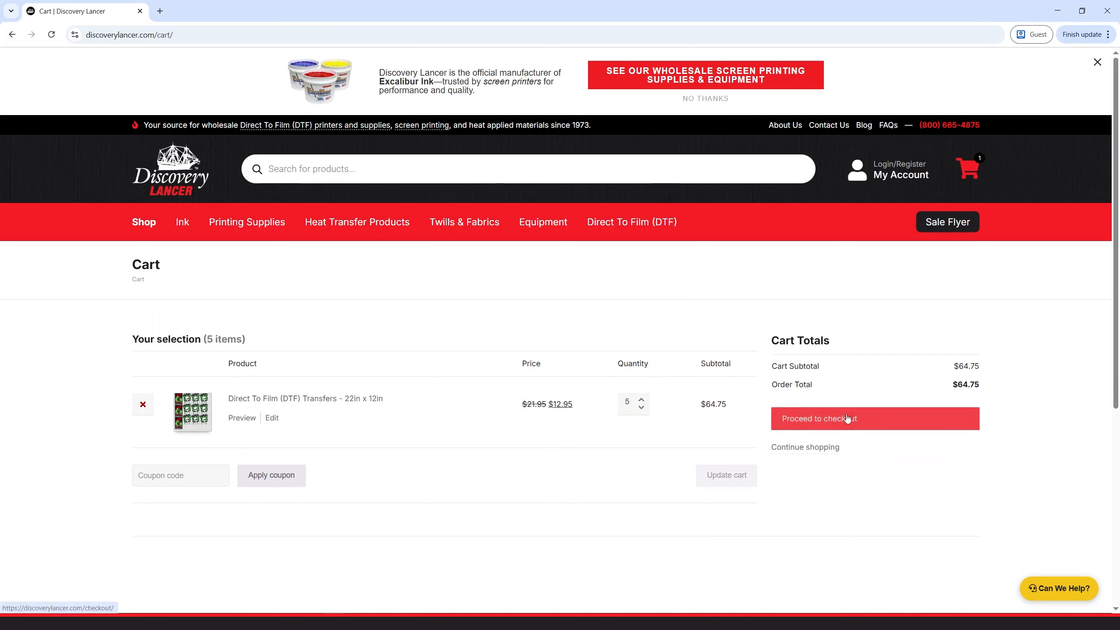
- Proceed to checkout and review the billing form and order summary
click(828, 419)
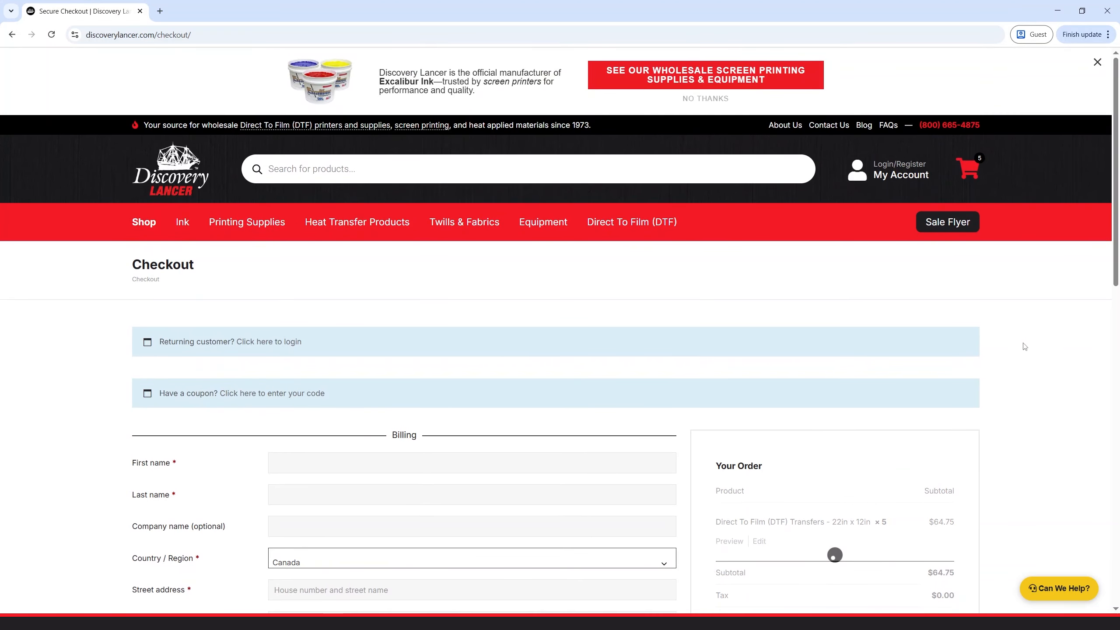
scroll(1023, 346, down, 2)
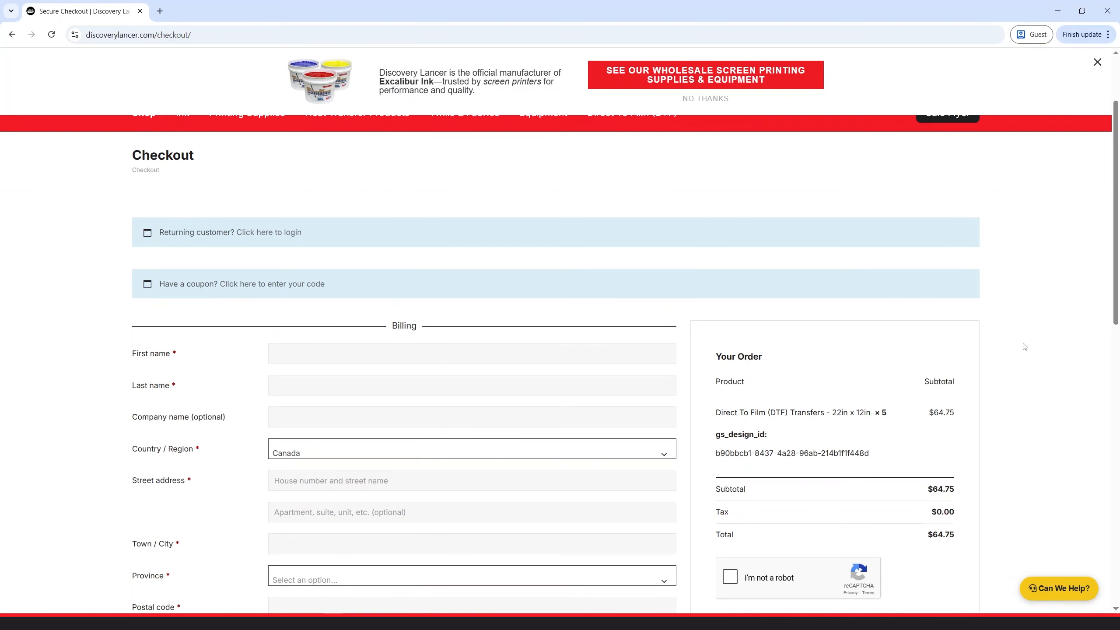
scroll(1024, 346, down, 7)
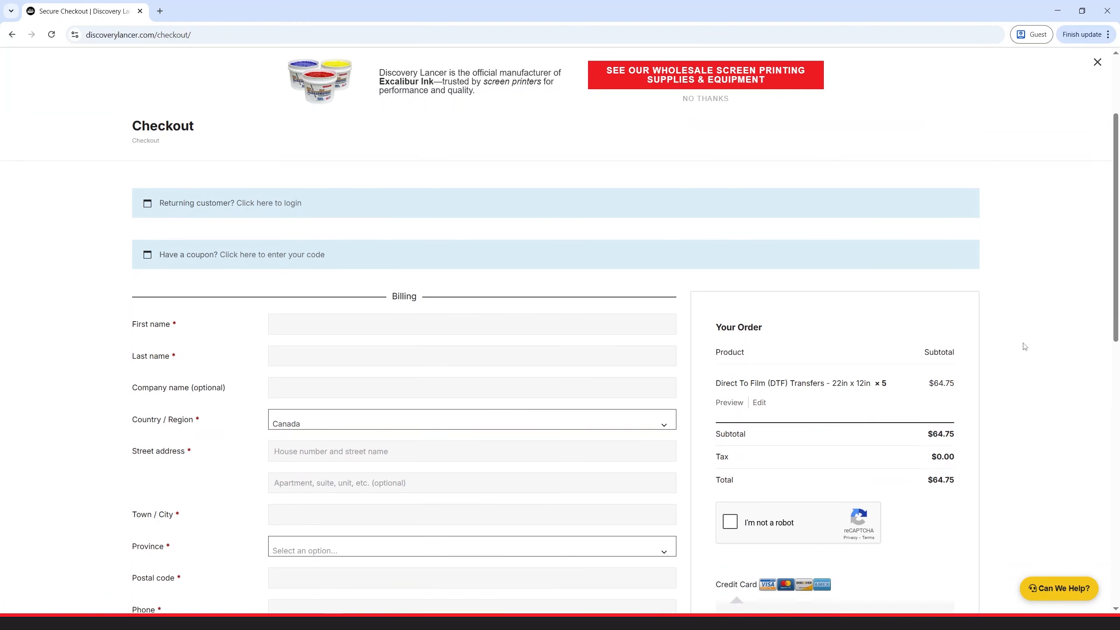